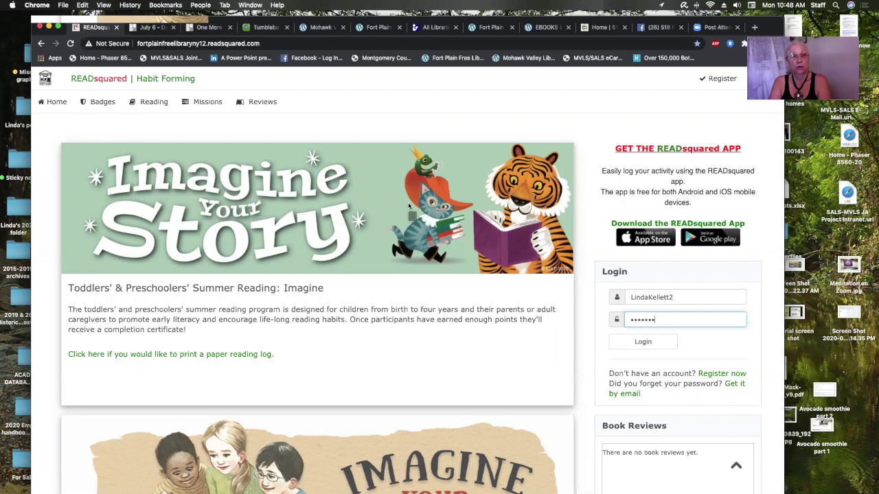
- Log in to the reading program account with the username and password already filled in
{"action": "left_click", "coordinate": [690, 297]}
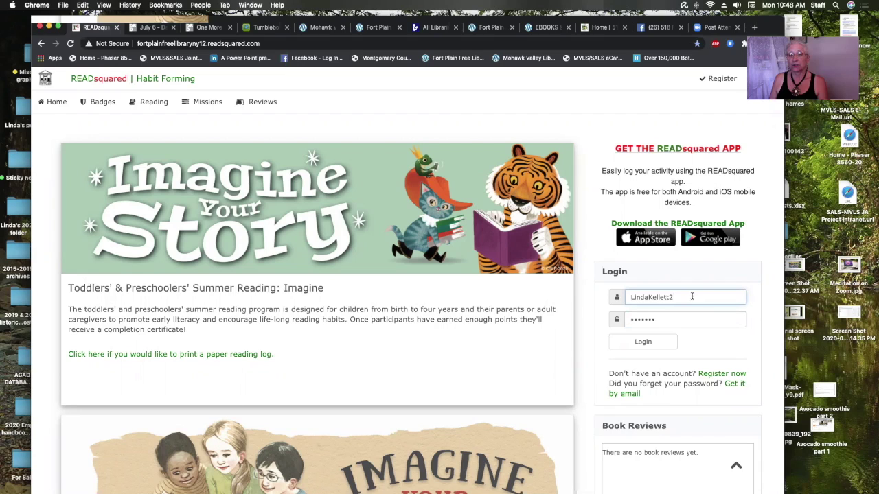
{"action": "left_click_drag", "start_coordinate": [692, 296], "coordinate": [609, 300]}
{"action": "left_click_drag", "start_coordinate": [671, 319], "coordinate": [611, 325]}
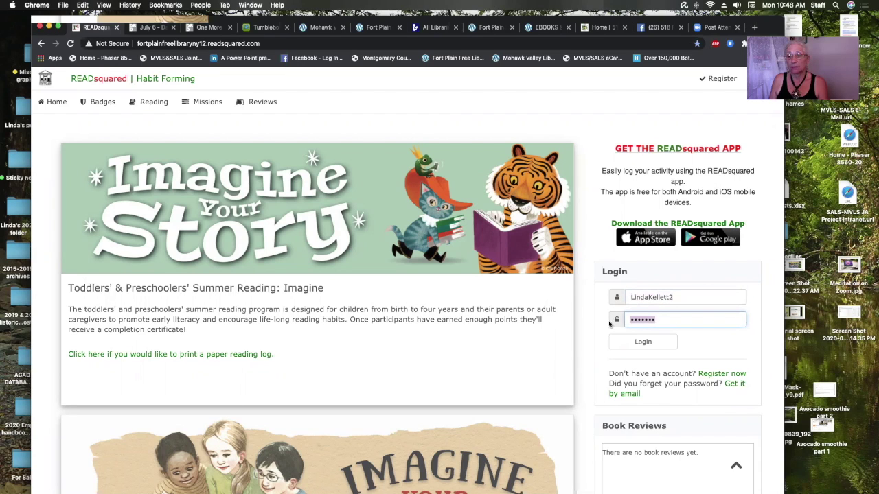
{"action": "left_click", "coordinate": [644, 342]}
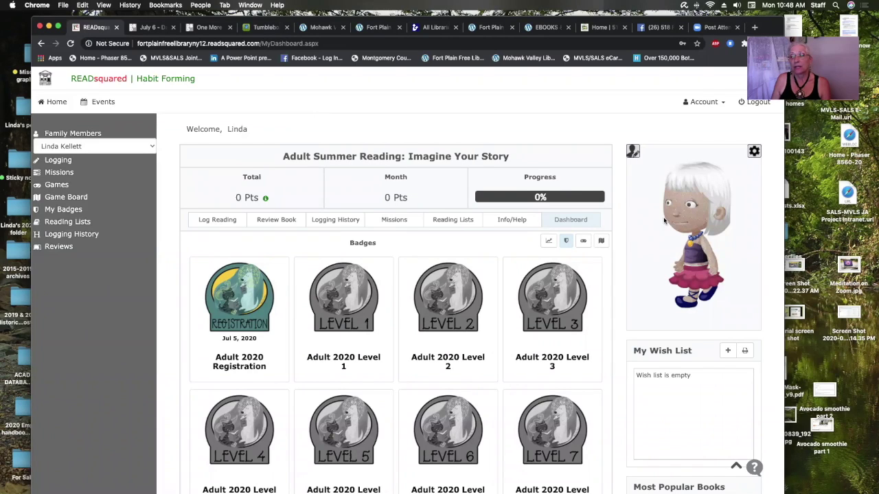
- Customize the avatar with short purple hair, the purple top with blue necklace, and a black skirt with sandals, and save the changes
{"action": "left_click", "coordinate": [633, 152]}
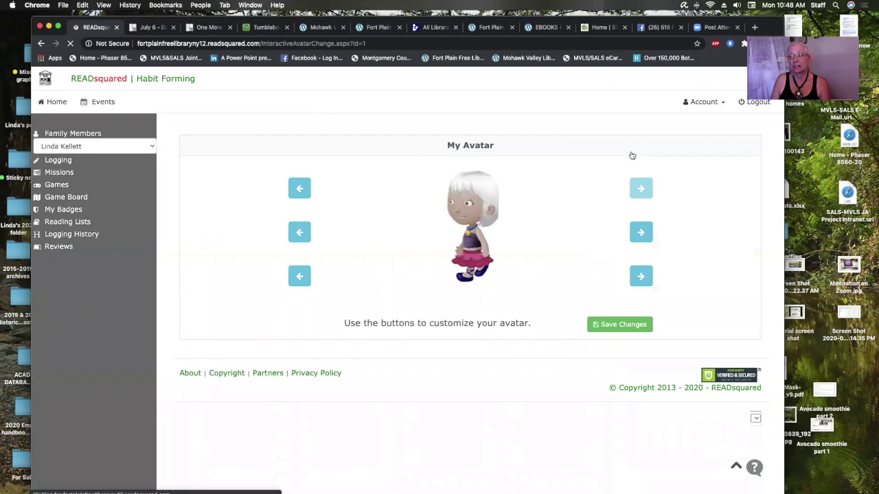
{"action": "left_click", "coordinate": [641, 234]}
{"action": "left_click", "coordinate": [640, 275]}
{"action": "left_click", "coordinate": [299, 193]}
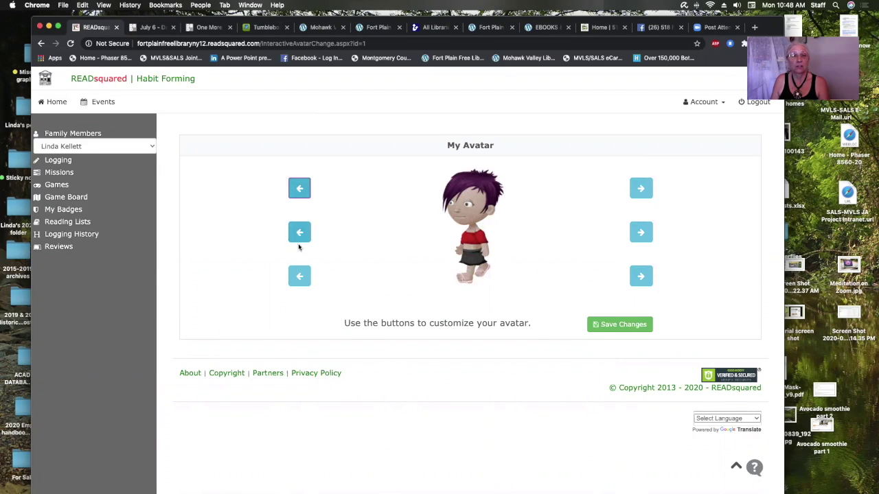
{"action": "left_click", "coordinate": [300, 234]}
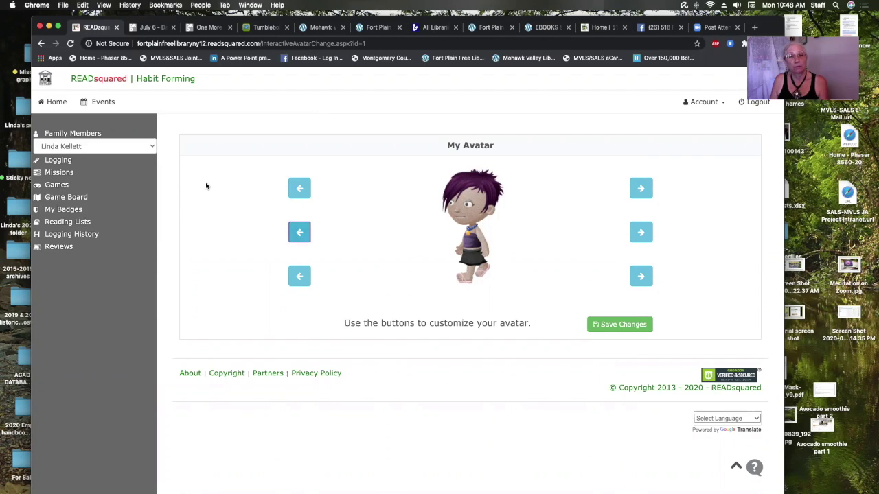
{"action": "left_click", "coordinate": [617, 325]}
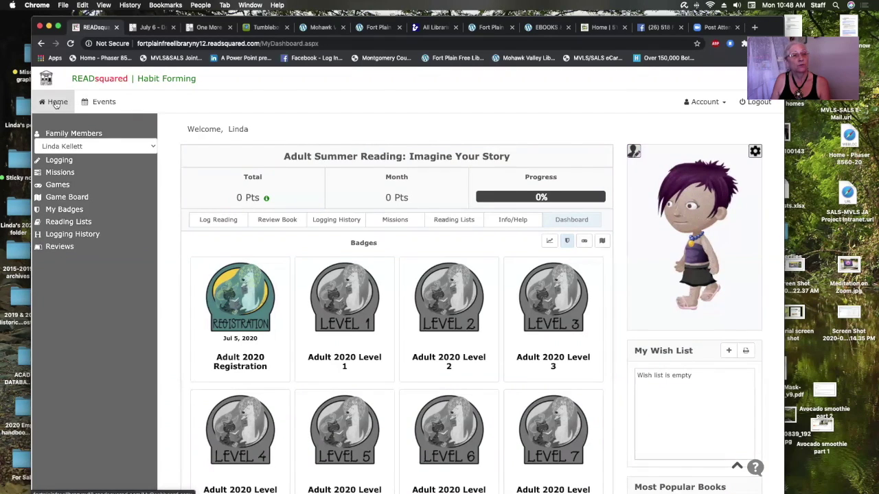
- Return to the home dashboard, open the events calendar and look through the July 2020 library events
{"action": "left_click", "coordinate": [57, 103]}
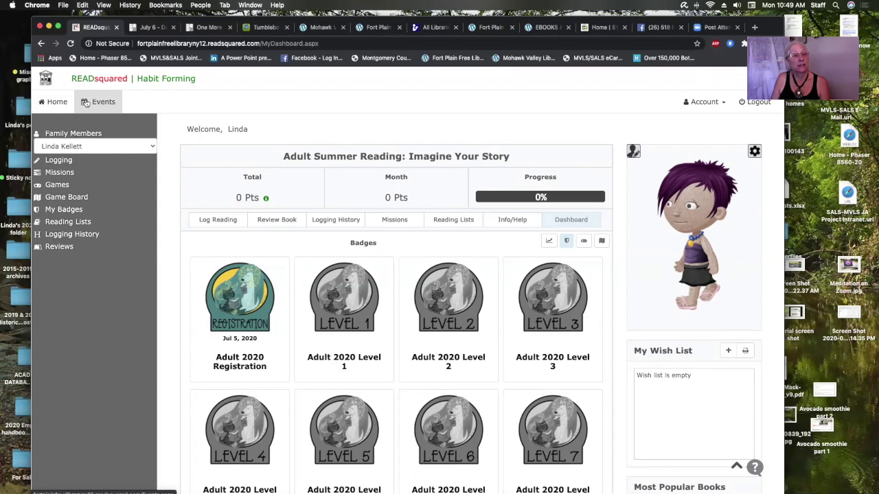
{"action": "left_click", "coordinate": [105, 103]}
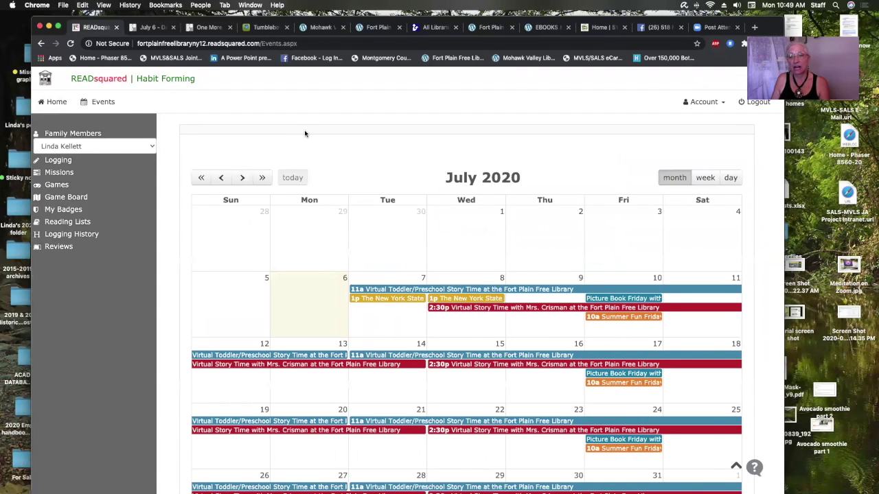
{"action": "scroll", "coordinate": [305, 134], "scroll_direction": "down", "scroll_amount": 5}
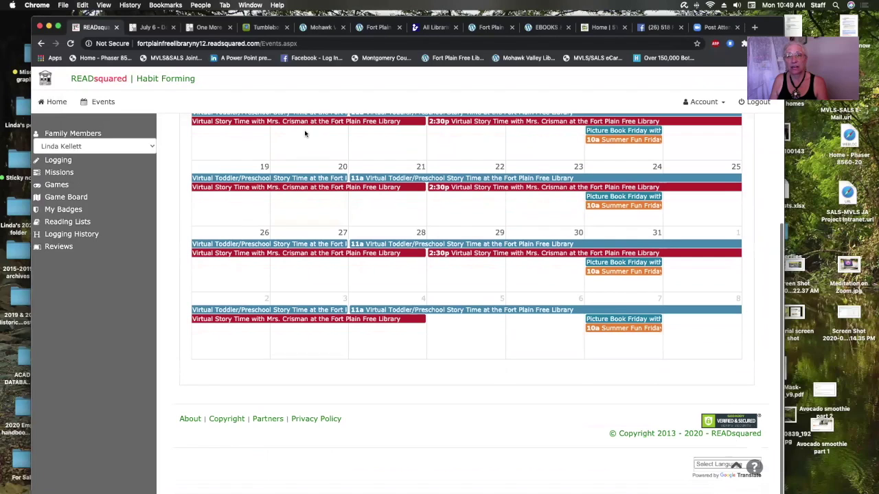
{"action": "scroll", "coordinate": [306, 134], "scroll_direction": "up", "scroll_amount": 3}
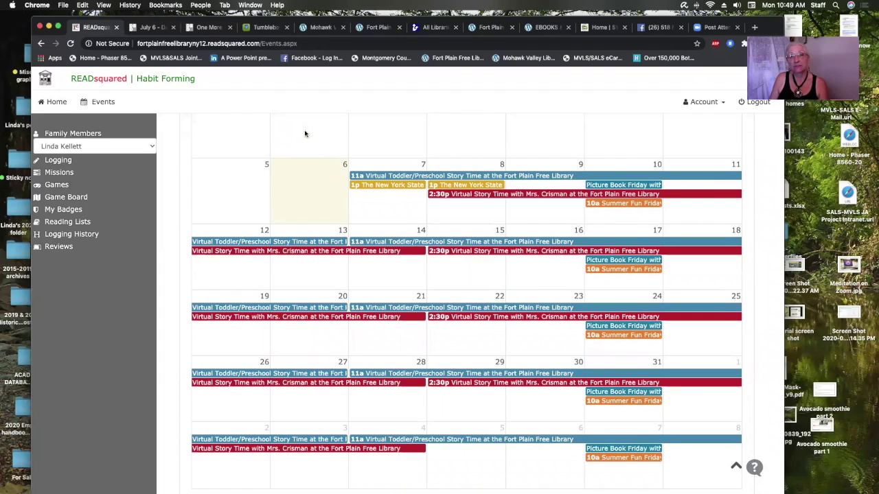
{"action": "scroll", "coordinate": [305, 134], "scroll_direction": "up", "scroll_amount": 1}
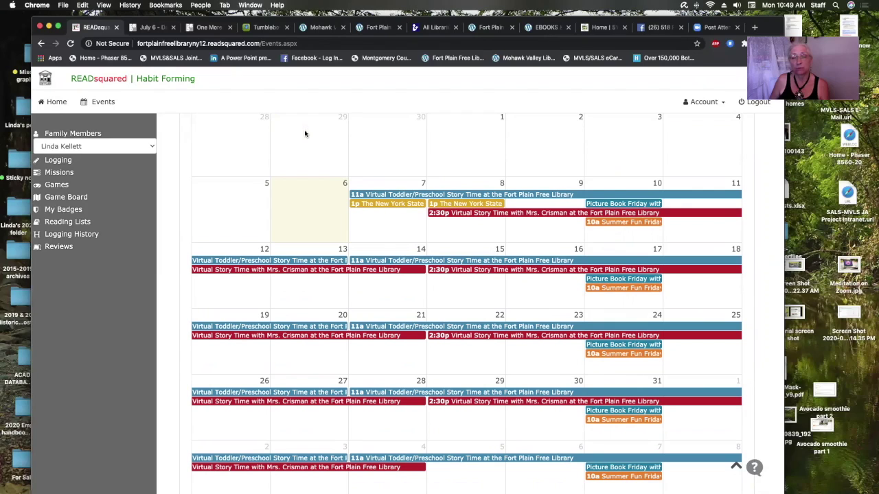
{"action": "scroll", "coordinate": [306, 134], "scroll_direction": "up", "scroll_amount": 1}
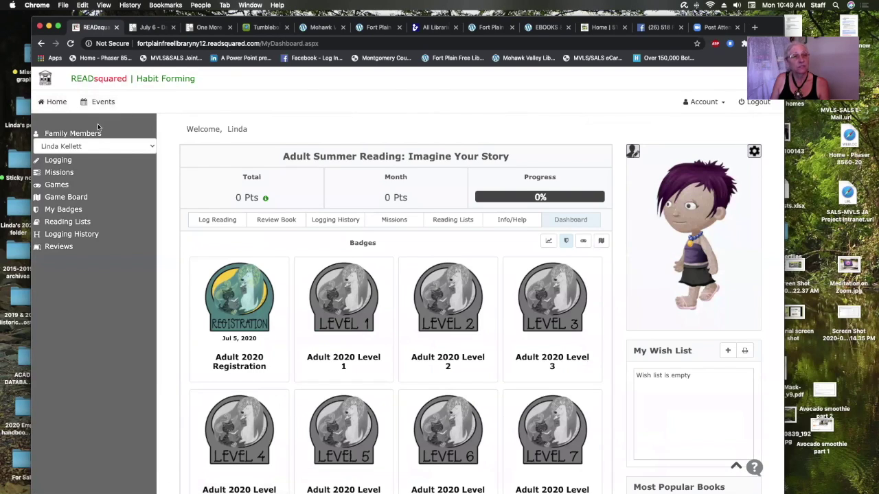
- View the toddler, children's and teen family members' dashboards one after another, and return to the adult member's dashboard
{"action": "left_click", "coordinate": [151, 147]}
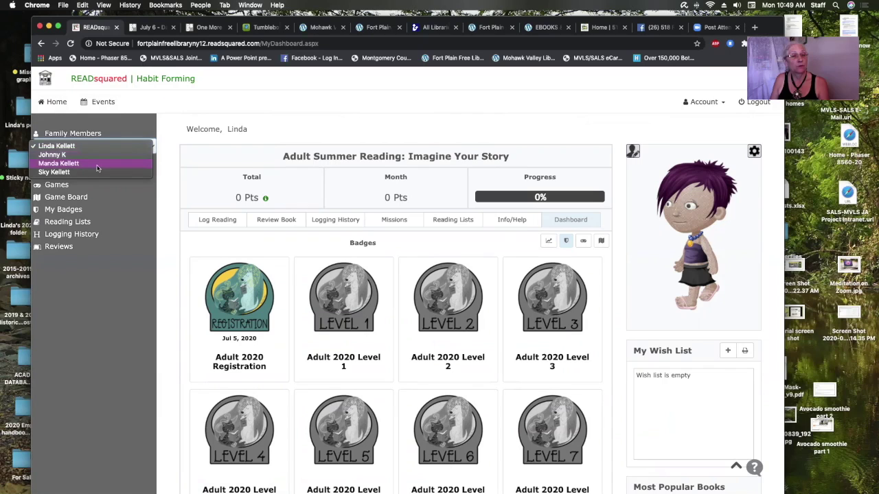
{"action": "left_click", "coordinate": [62, 156]}
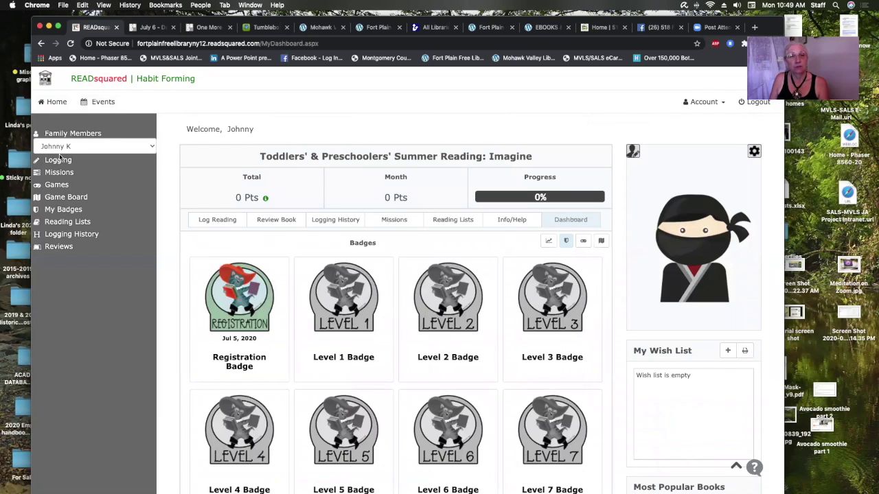
{"action": "left_click", "coordinate": [78, 148]}
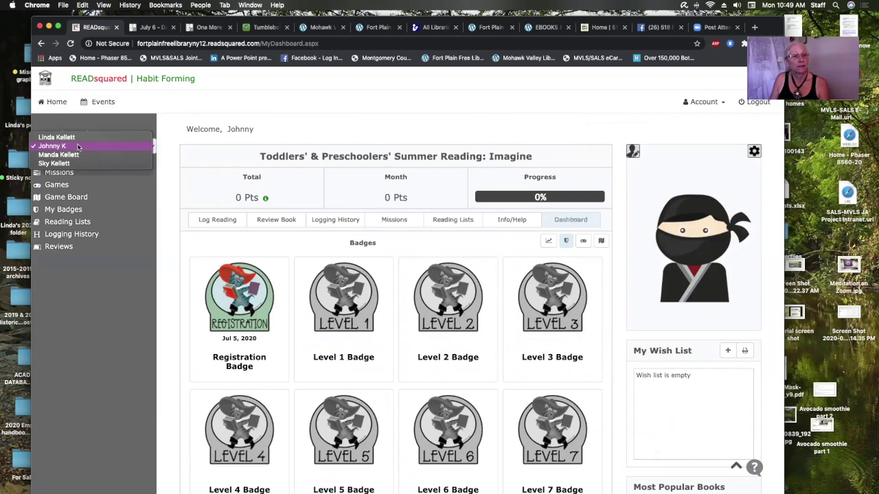
{"action": "left_click", "coordinate": [61, 164]}
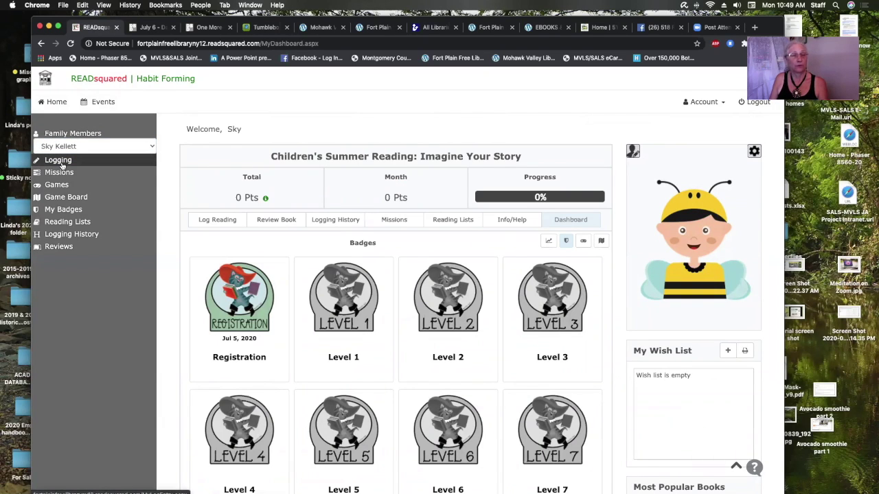
{"action": "left_click", "coordinate": [102, 149]}
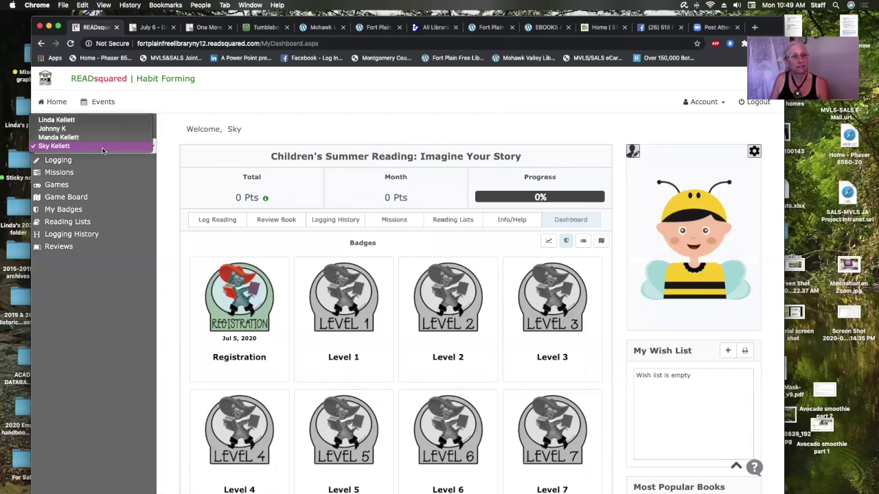
{"action": "left_click", "coordinate": [66, 136]}
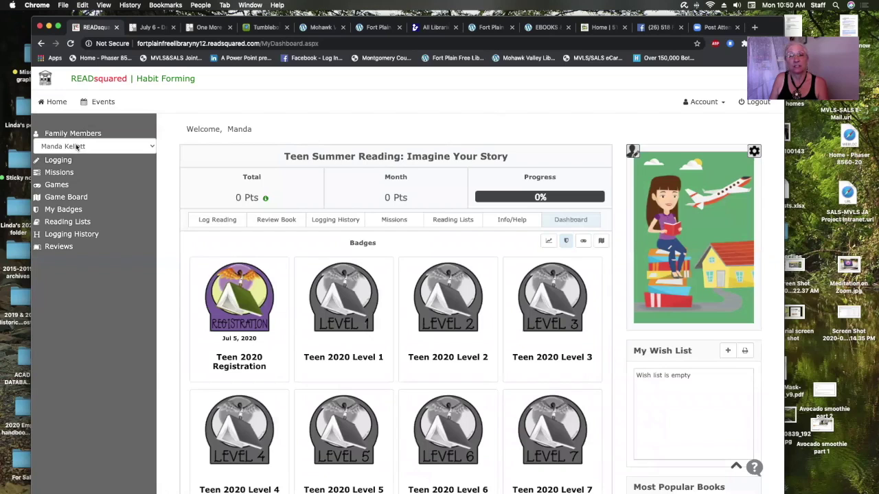
{"action": "left_click", "coordinate": [77, 148]}
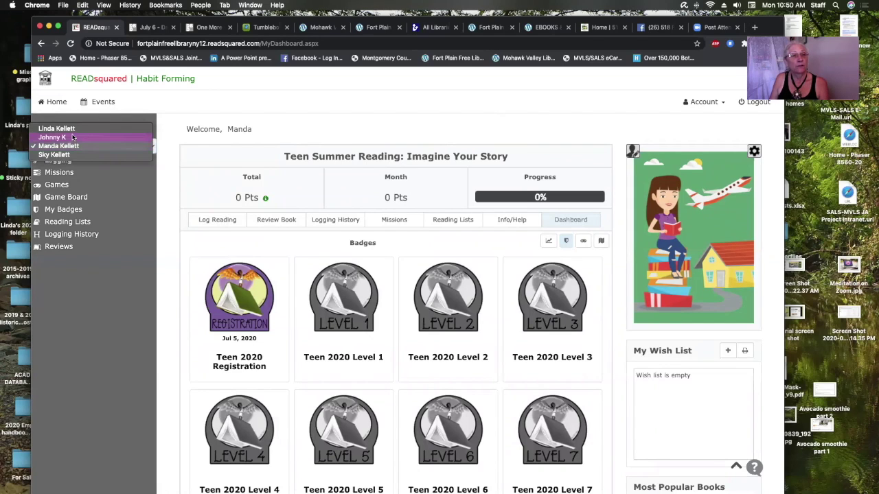
{"action": "left_click", "coordinate": [69, 128]}
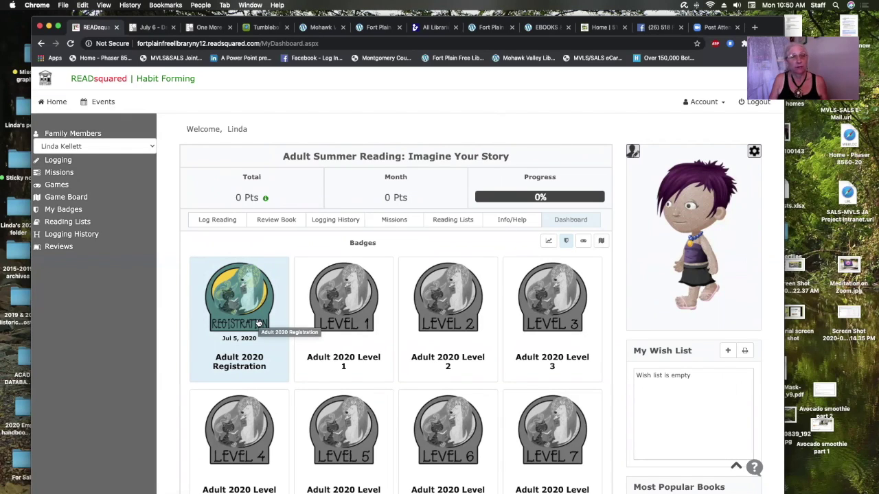
- Look through all the badges available on the adult summer reading dashboard, including the special activity badges
{"action": "scroll", "coordinate": [259, 323], "scroll_direction": "down", "scroll_amount": 4}
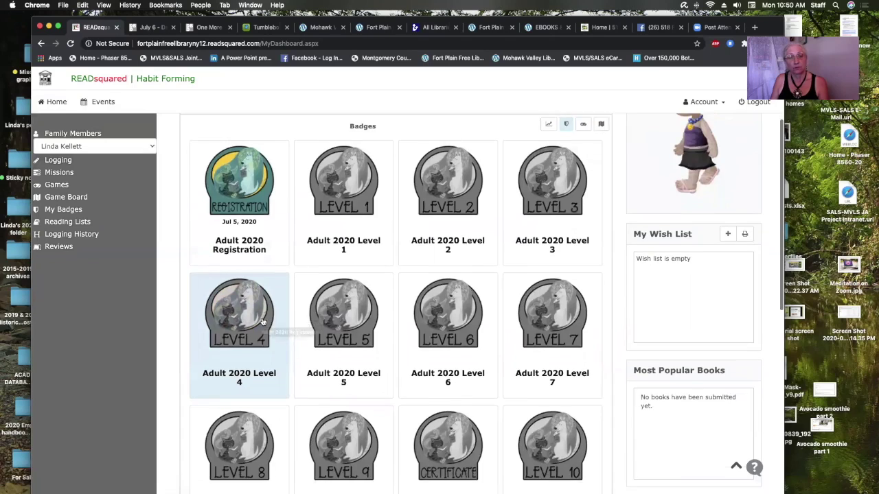
{"action": "scroll", "coordinate": [262, 321], "scroll_direction": "down", "scroll_amount": 10}
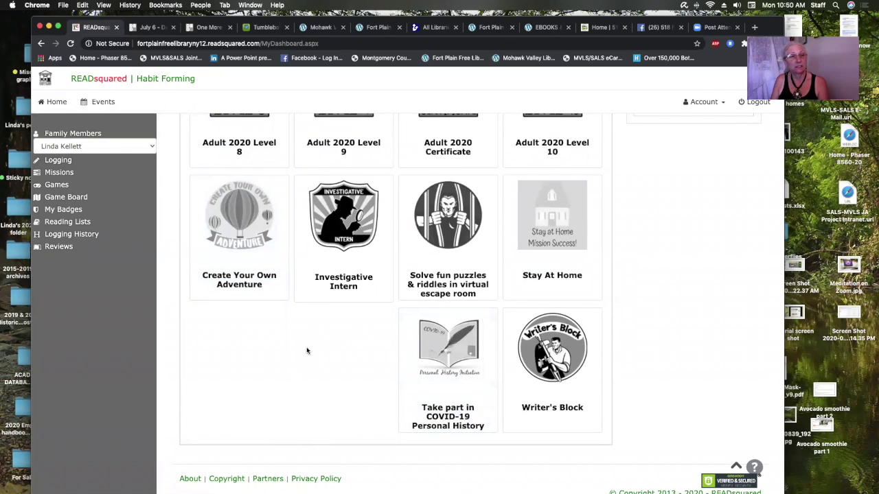
{"action": "scroll", "coordinate": [306, 351], "scroll_direction": "up", "scroll_amount": 14}
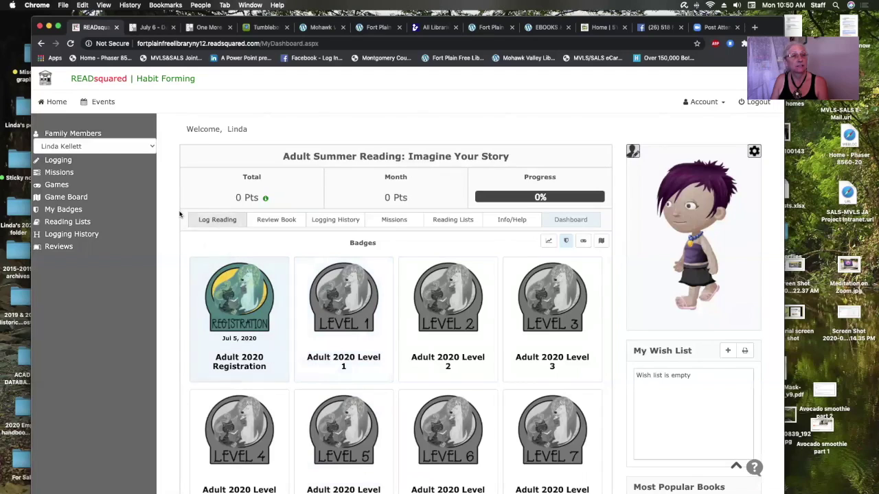
- Open the missions for the toddler family member and review the listed activities, including the Kids' Alphabet Walk description
{"action": "left_click", "coordinate": [66, 174]}
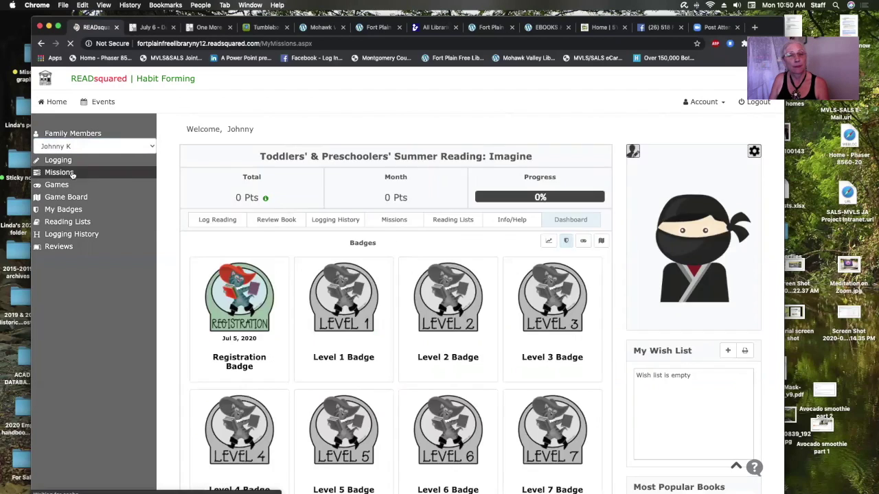
{"action": "left_click", "coordinate": [59, 172]}
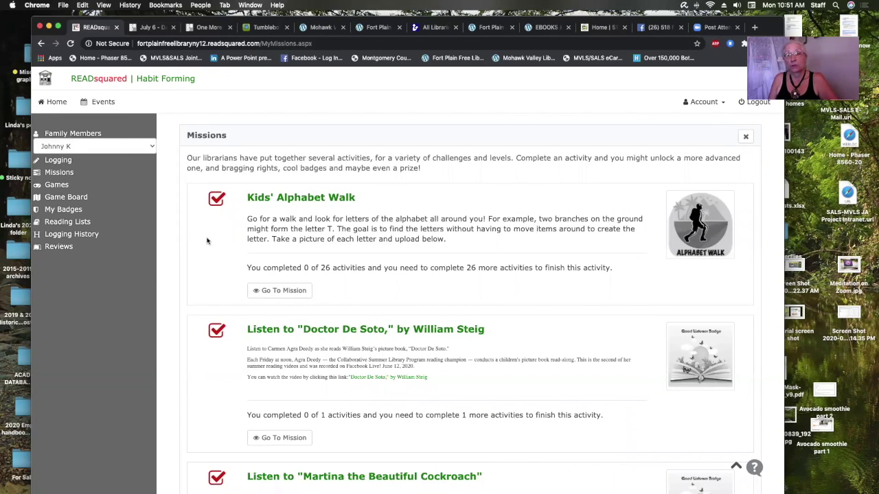
{"action": "scroll", "coordinate": [207, 240], "scroll_direction": "down", "scroll_amount": 6}
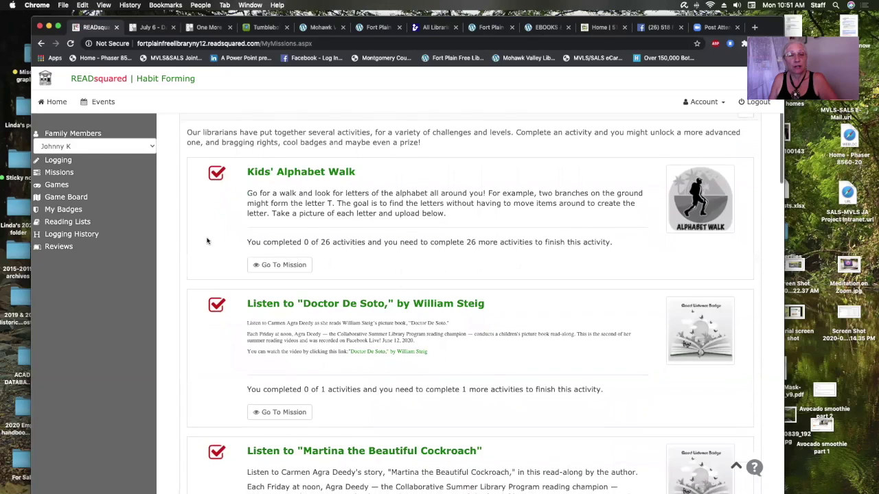
{"action": "scroll", "coordinate": [206, 240], "scroll_direction": "up", "scroll_amount": 6}
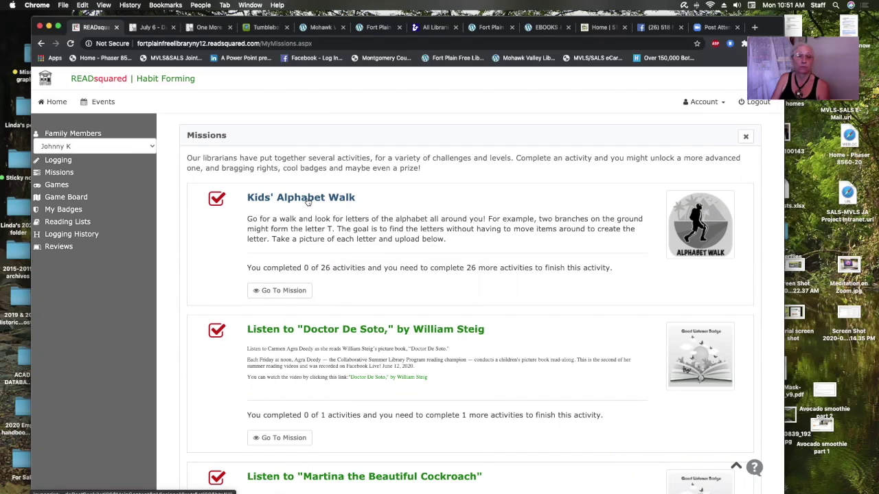
{"action": "scroll", "coordinate": [308, 203], "scroll_direction": "down", "scroll_amount": 1}
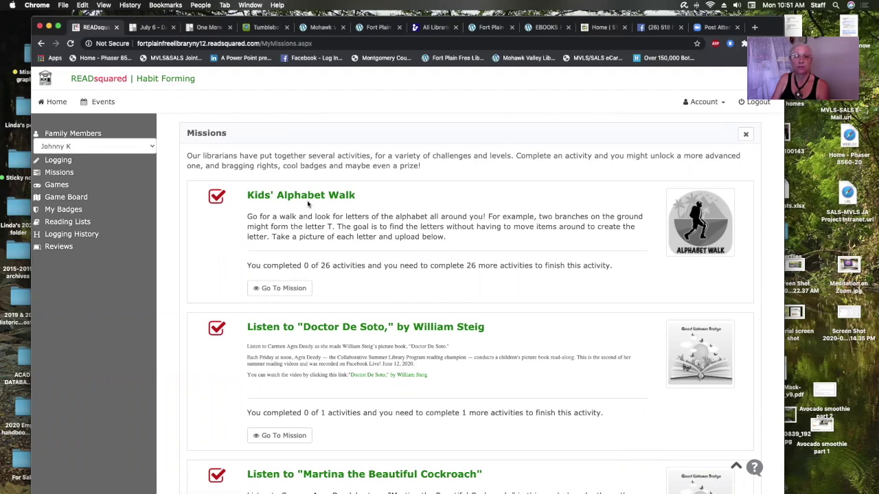
{"action": "scroll", "coordinate": [307, 207], "scroll_direction": "up", "scroll_amount": 1}
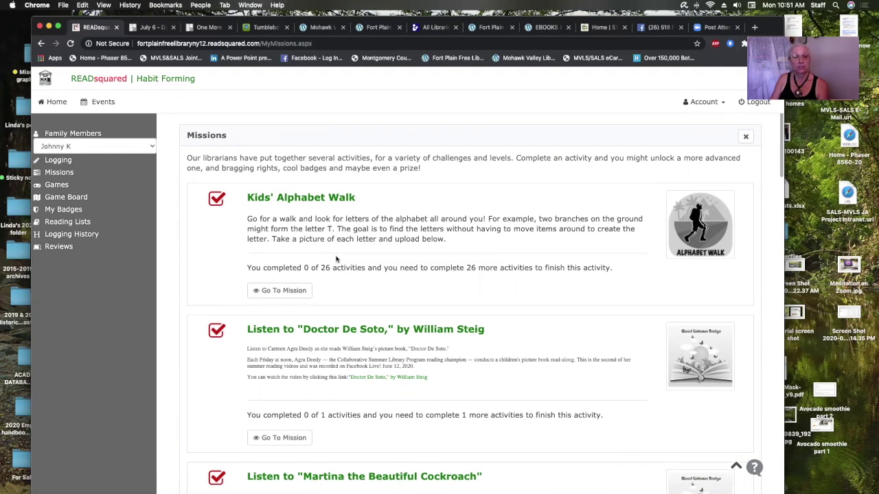
- Open the Kids' Alphabet Walk mission and try to complete the letter A activity without uploading an image
{"action": "left_click", "coordinate": [287, 293]}
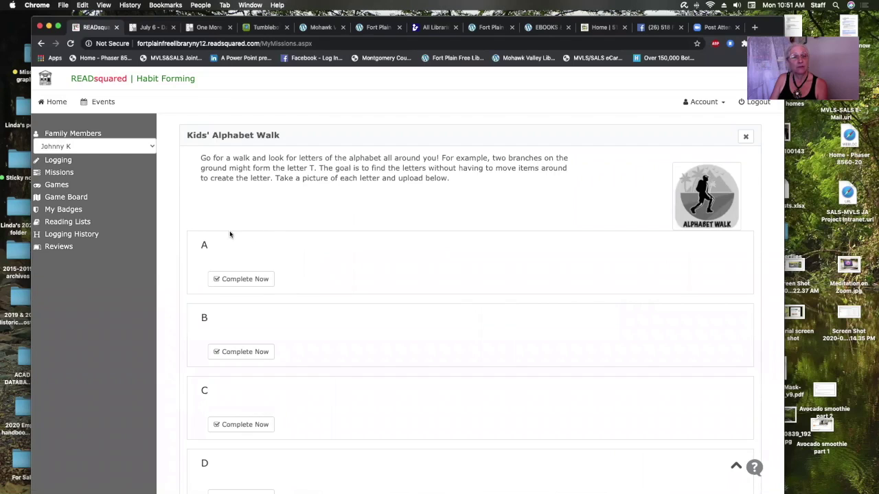
{"action": "left_click", "coordinate": [261, 280]}
{"action": "left_click", "coordinate": [242, 280]}
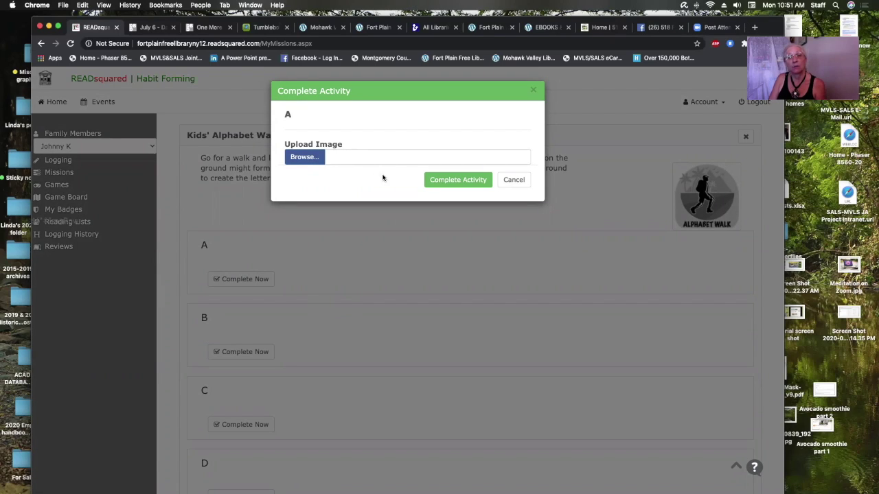
{"action": "left_click", "coordinate": [453, 180]}
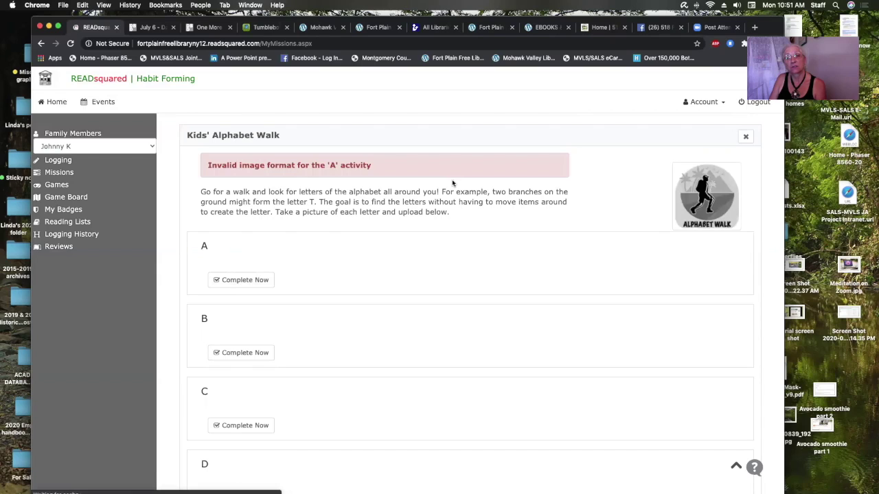
- Look through the letter activities of the Kids' Alphabet Walk mission and return to the missions list
{"action": "scroll", "coordinate": [275, 320], "scroll_direction": "down", "scroll_amount": 8}
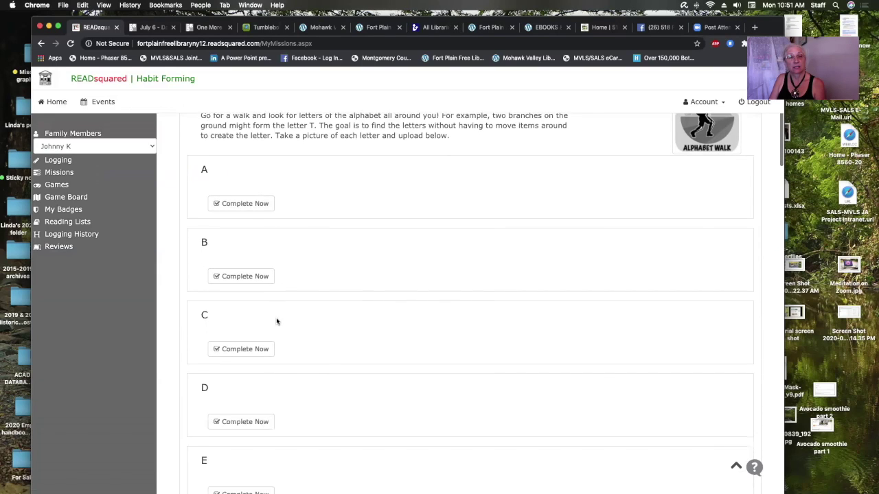
{"action": "scroll", "coordinate": [276, 321], "scroll_direction": "down", "scroll_amount": 10}
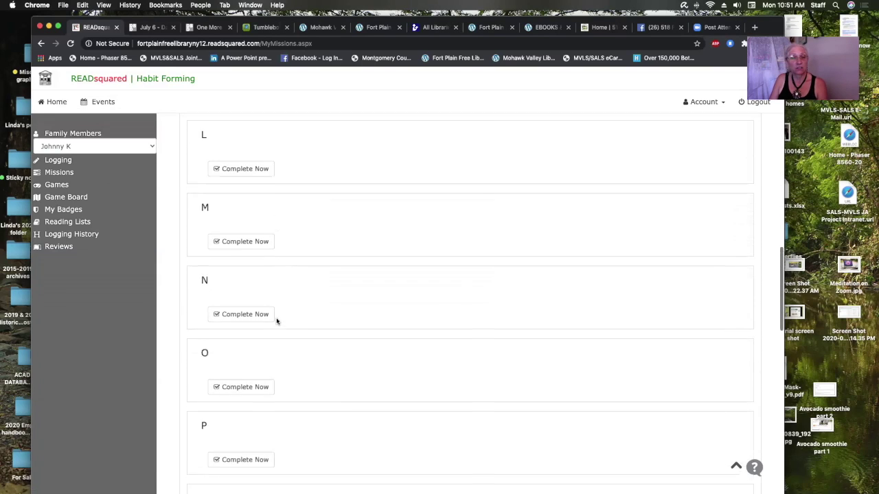
{"action": "scroll", "coordinate": [276, 321], "scroll_direction": "down", "scroll_amount": 5}
{"action": "scroll", "coordinate": [473, 298], "scroll_direction": "up", "scroll_amount": 10}
{"action": "scroll", "coordinate": [473, 298], "scroll_direction": "down", "scroll_amount": 10}
{"action": "left_click", "coordinate": [423, 371]}
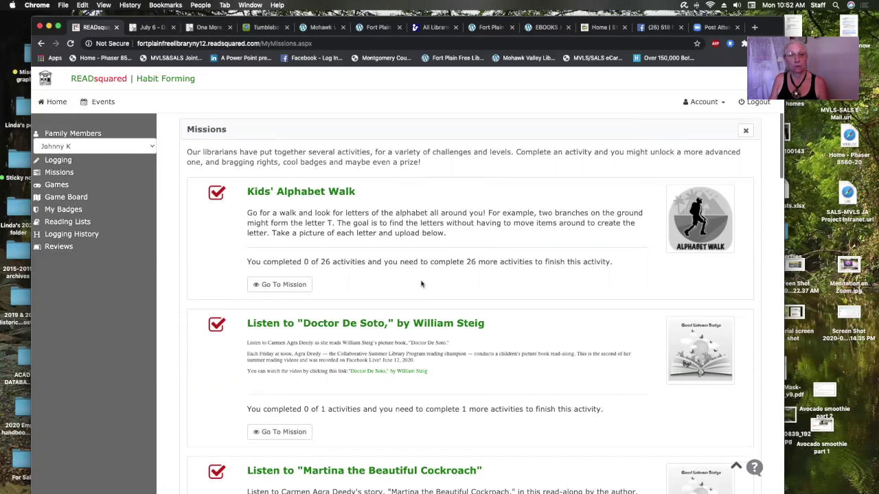
- Browse the remaining missions and open the virtual "escape rooms" mission to review its activities
{"action": "scroll", "coordinate": [412, 302], "scroll_direction": "down", "scroll_amount": 5}
{"action": "scroll", "coordinate": [408, 322], "scroll_direction": "down", "scroll_amount": 10}
{"action": "scroll", "coordinate": [409, 322], "scroll_direction": "down", "scroll_amount": 16}
{"action": "scroll", "coordinate": [408, 319], "scroll_direction": "down", "scroll_amount": 4}
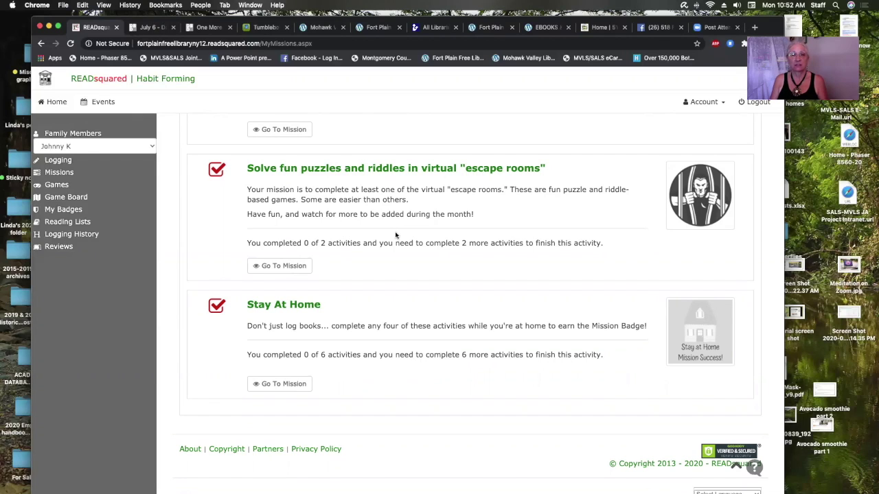
{"action": "left_click", "coordinate": [304, 265]}
{"action": "scroll", "coordinate": [426, 252], "scroll_direction": "down", "scroll_amount": 5}
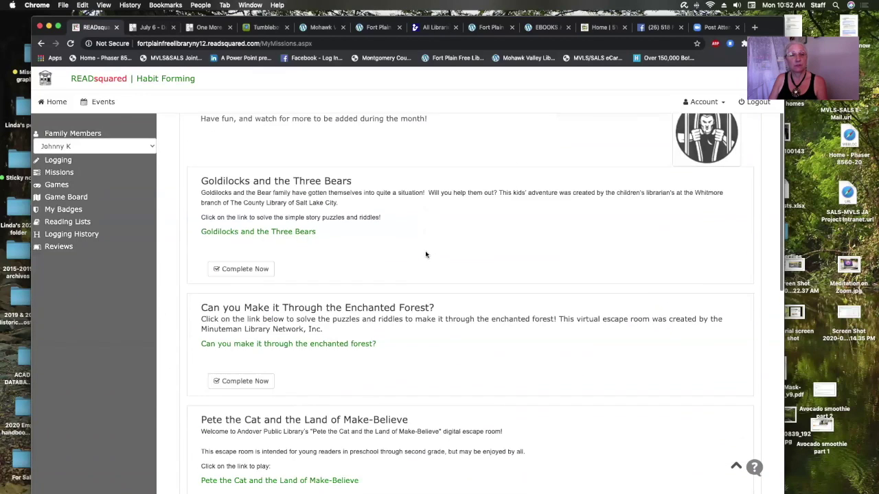
{"action": "scroll", "coordinate": [425, 255], "scroll_direction": "up", "scroll_amount": 4}
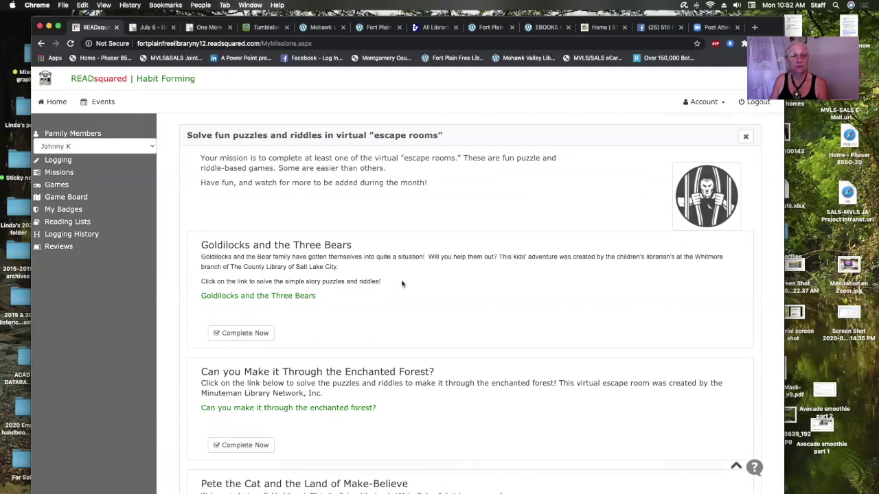
- Mark the Goldilocks and the Three Bears activity as complete and start its linked online adventure
{"action": "scroll", "coordinate": [366, 298], "scroll_direction": "down", "scroll_amount": 1}
{"action": "left_click", "coordinate": [240, 326]}
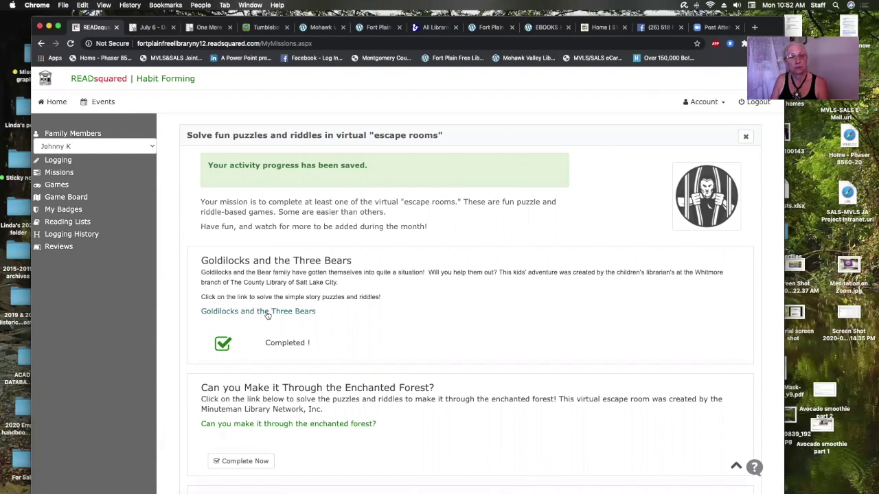
{"action": "left_click", "coordinate": [267, 289]}
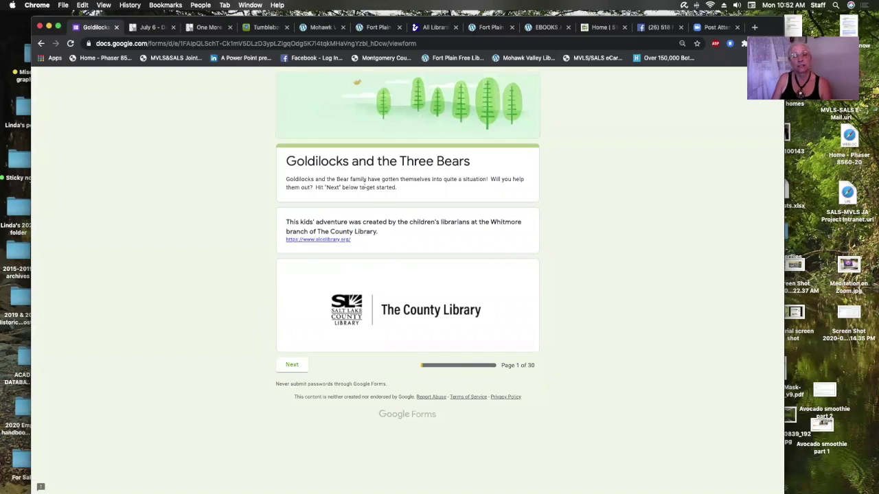
{"action": "left_click", "coordinate": [292, 366]}
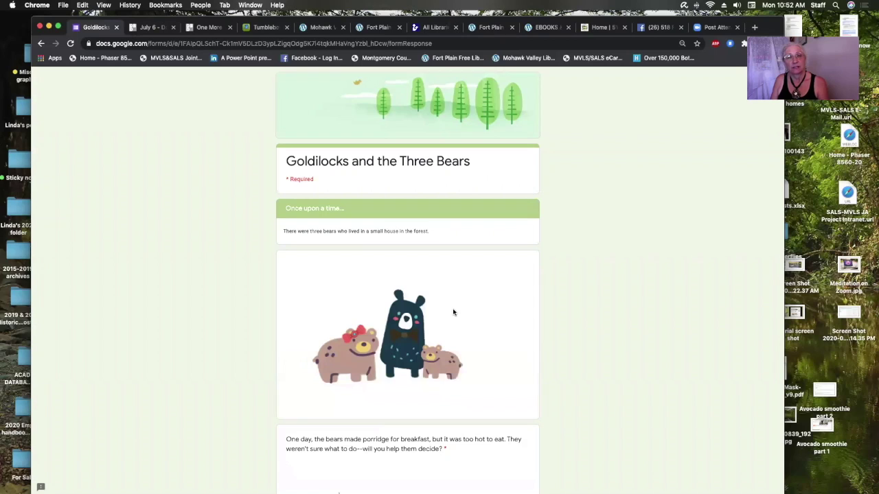
- Answer the porridge question with "Throw the porridge away" and continue the Goldilocks story
{"action": "scroll", "coordinate": [438, 276], "scroll_direction": "down", "scroll_amount": 2}
{"action": "scroll", "coordinate": [438, 277], "scroll_direction": "down", "scroll_amount": 2}
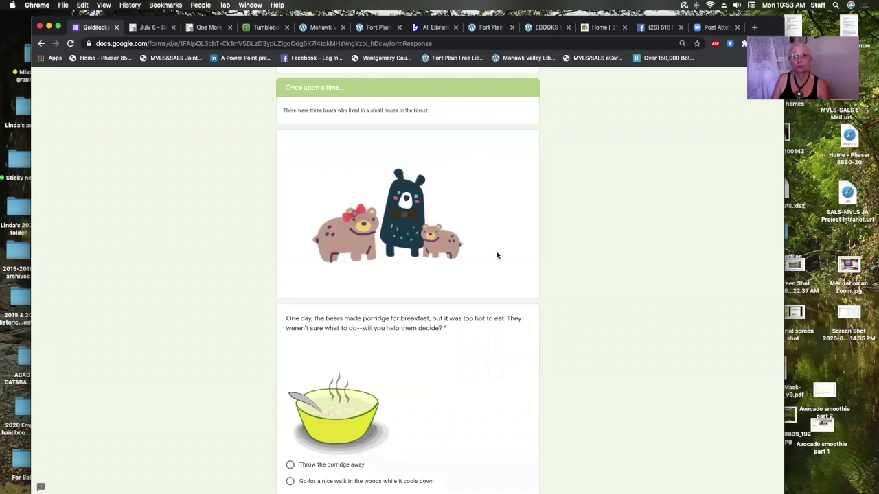
{"action": "scroll", "coordinate": [505, 233], "scroll_direction": "down", "scroll_amount": 3}
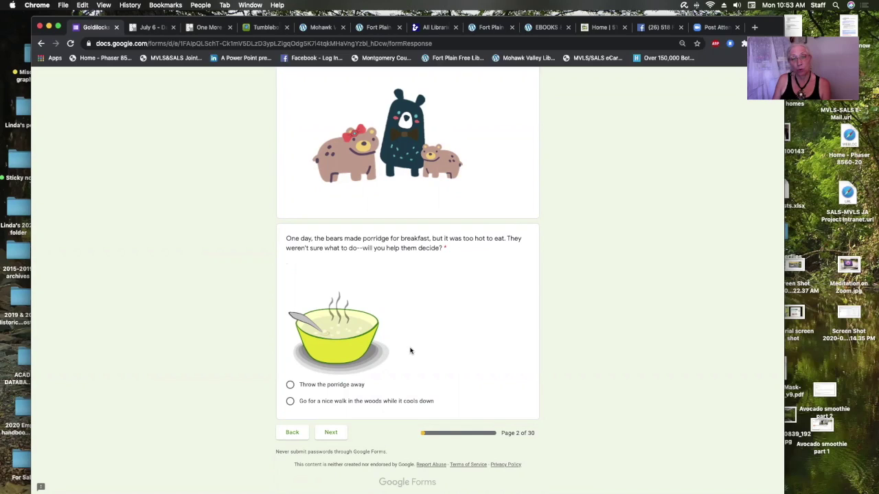
{"action": "scroll", "coordinate": [410, 351], "scroll_direction": "up", "scroll_amount": 1}
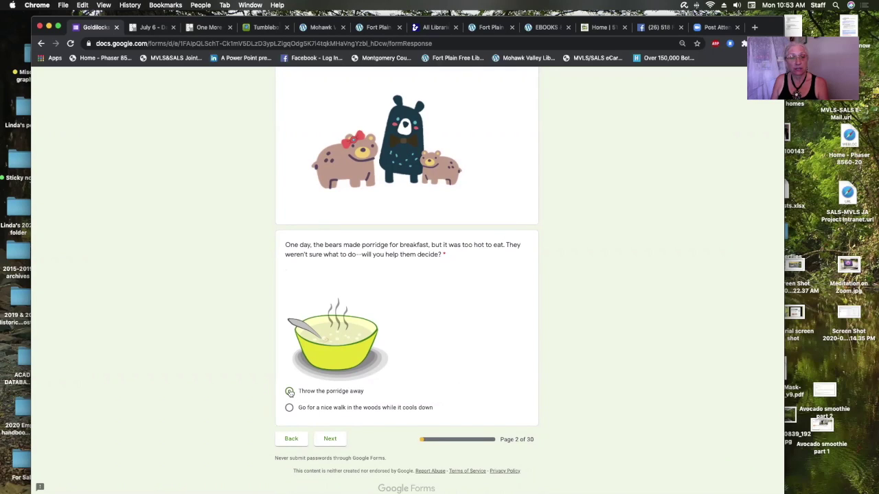
{"action": "left_click", "coordinate": [290, 392]}
{"action": "left_click", "coordinate": [331, 440]}
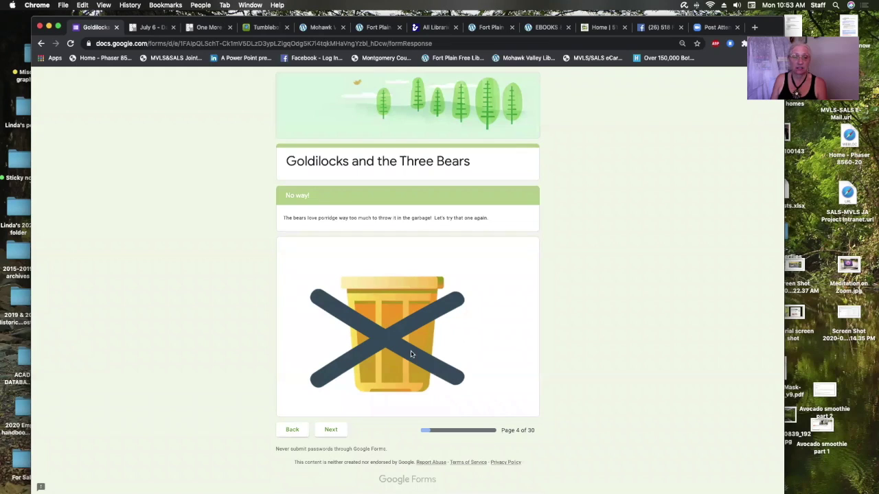
- Return to the porridge question, choose "Go for a nice walk in the woods while it cools down" and continue
{"action": "left_click", "coordinate": [291, 430]}
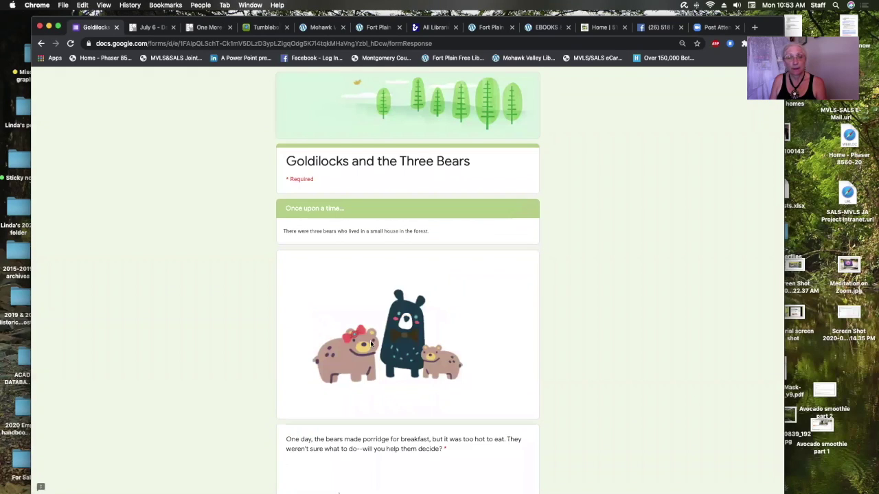
{"action": "scroll", "coordinate": [371, 343], "scroll_direction": "down", "scroll_amount": 5}
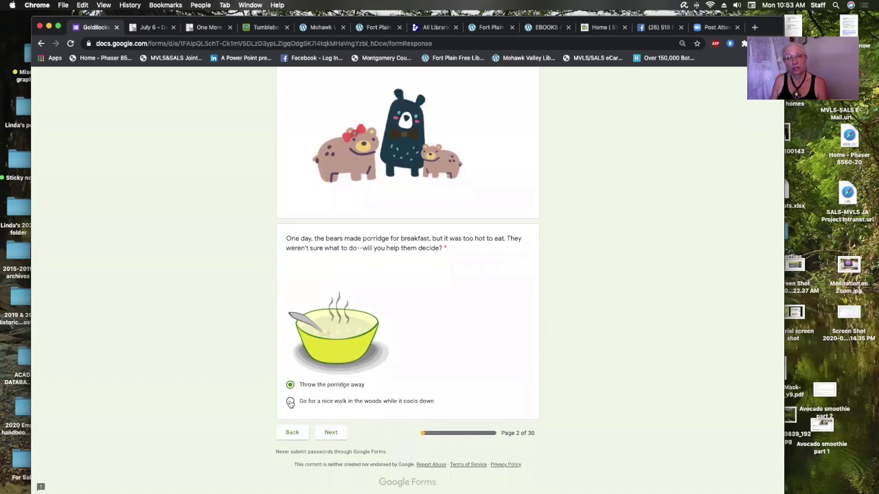
{"action": "left_click", "coordinate": [330, 433]}
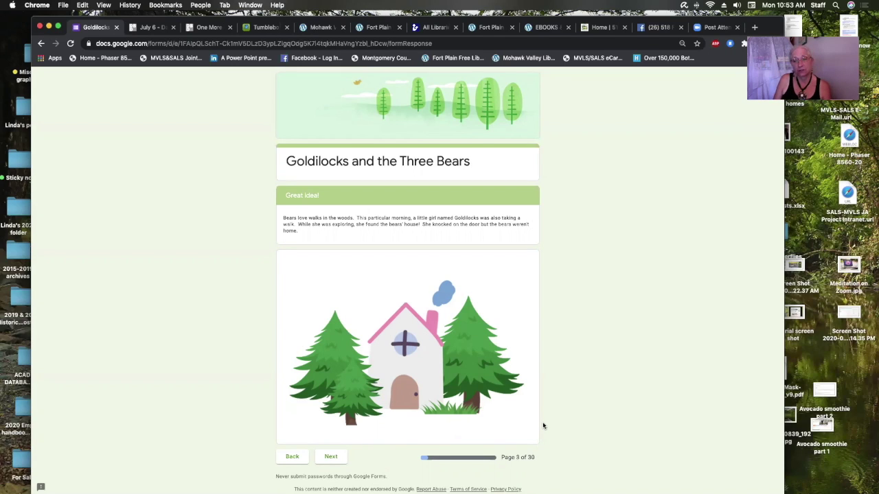
{"action": "scroll", "coordinate": [543, 426], "scroll_direction": "down", "scroll_amount": 1}
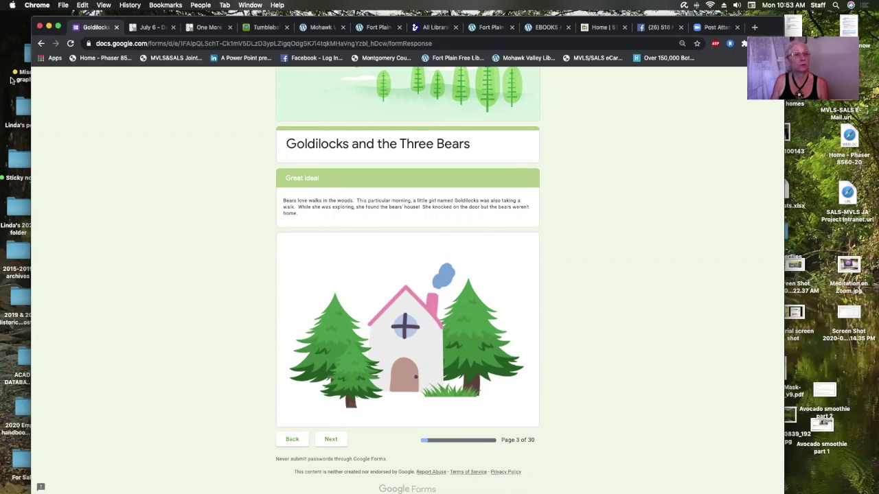
- Leave the Goldilocks adventure and return to the escape rooms mission in READsquared
{"action": "left_click", "coordinate": [42, 44]}
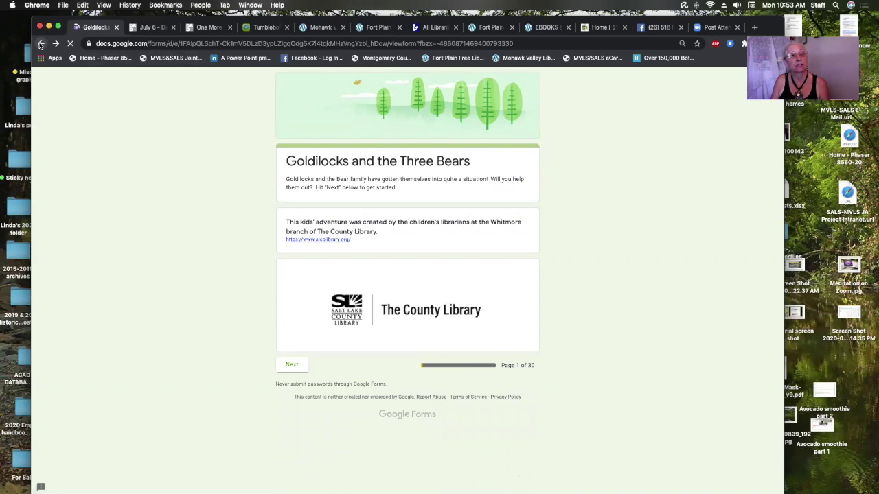
{"action": "left_click", "coordinate": [42, 44]}
{"action": "scroll", "coordinate": [388, 263], "scroll_direction": "up", "scroll_amount": 5}
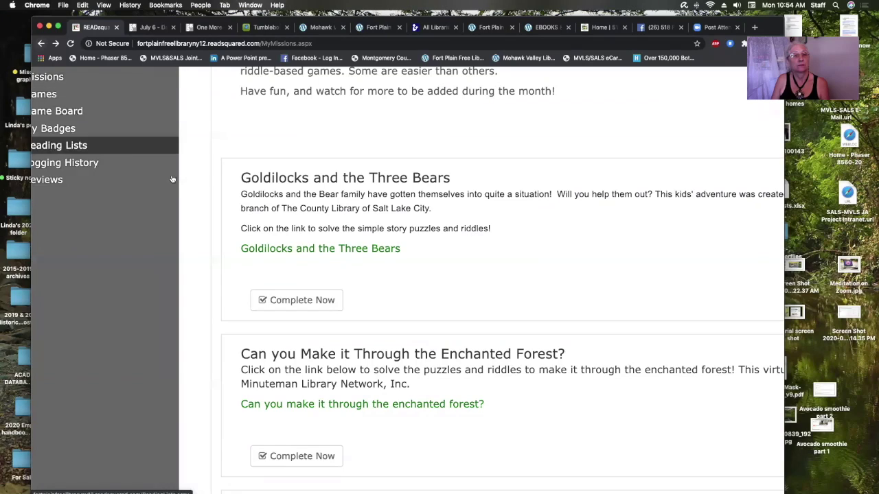
{"action": "scroll", "coordinate": [388, 263], "scroll_direction": "up", "scroll_amount": 3}
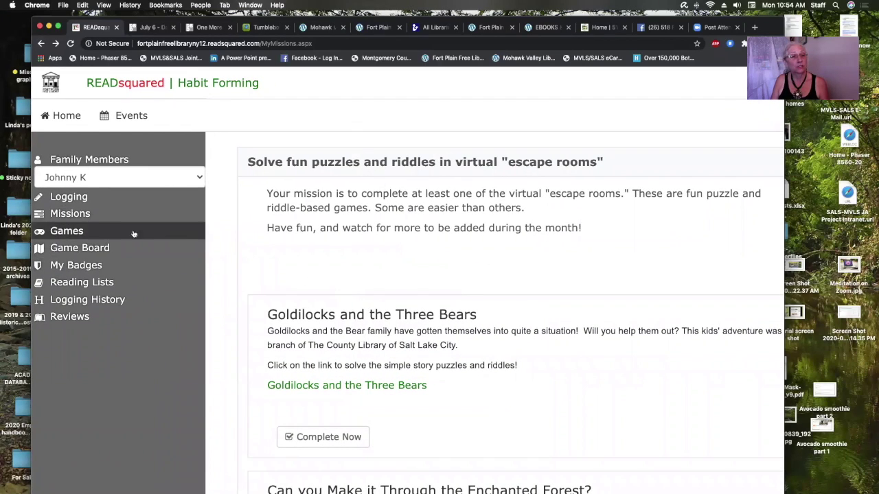
- Open the games for the toddler family member and look through the full list
{"action": "left_click", "coordinate": [72, 233]}
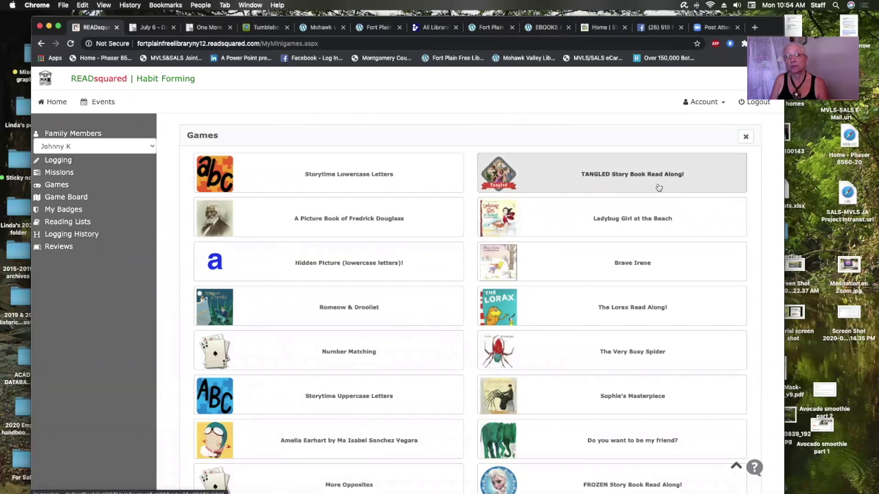
{"action": "scroll", "coordinate": [650, 208], "scroll_direction": "down", "scroll_amount": 8}
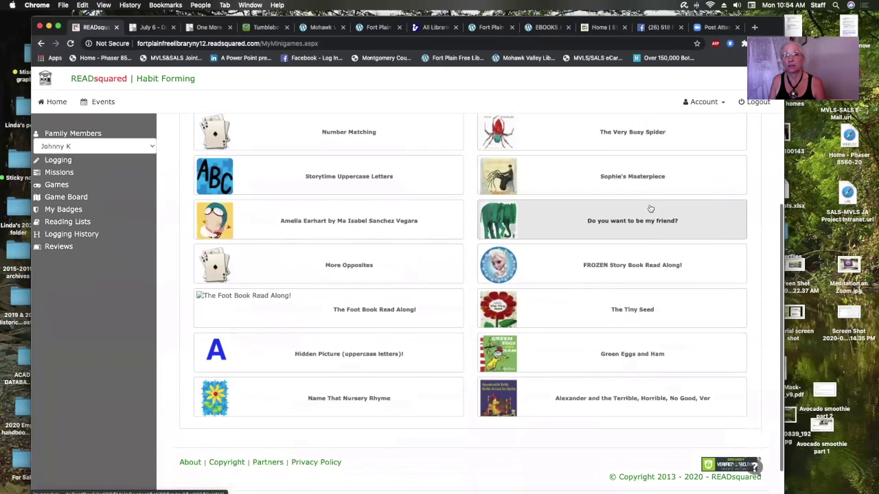
{"action": "scroll", "coordinate": [650, 208], "scroll_direction": "up", "scroll_amount": 8}
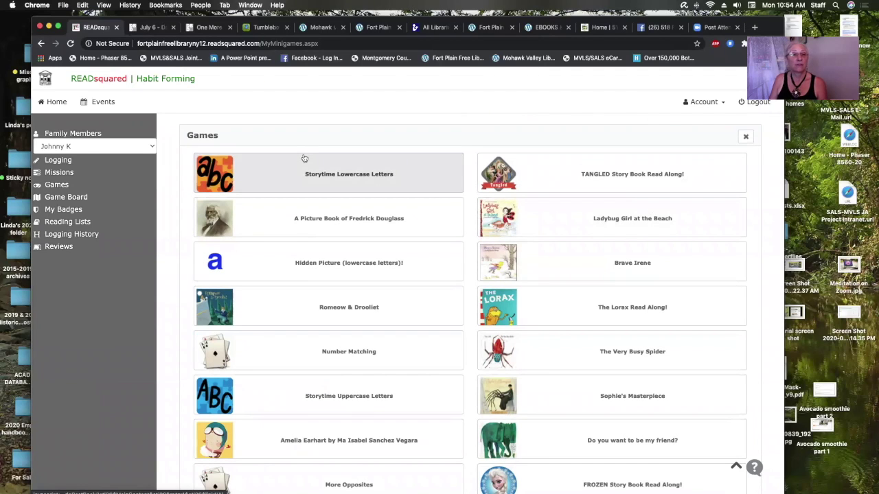
{"action": "scroll", "coordinate": [304, 159], "scroll_direction": "down", "scroll_amount": 8}
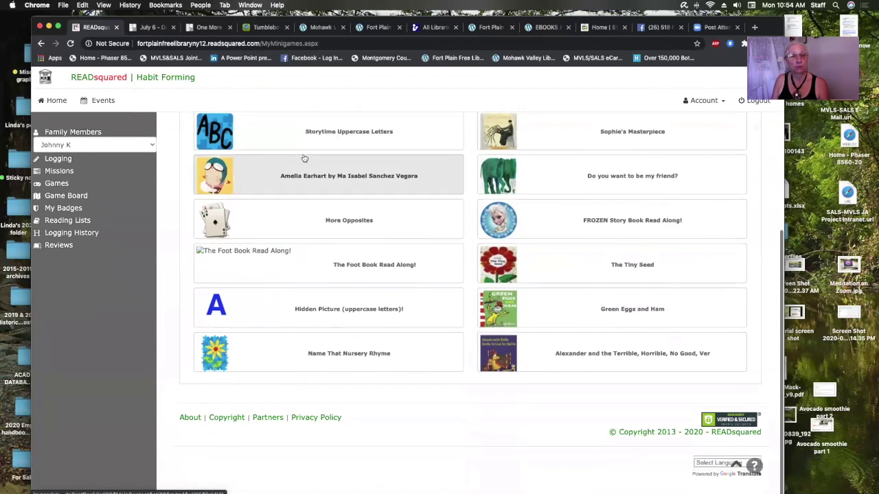
{"action": "scroll", "coordinate": [304, 159], "scroll_direction": "up", "scroll_amount": 8}
- Play Storytime Lowercase Letters, matching each prompted letter in the grid to uncover the coloring page
{"action": "left_click", "coordinate": [313, 176]}
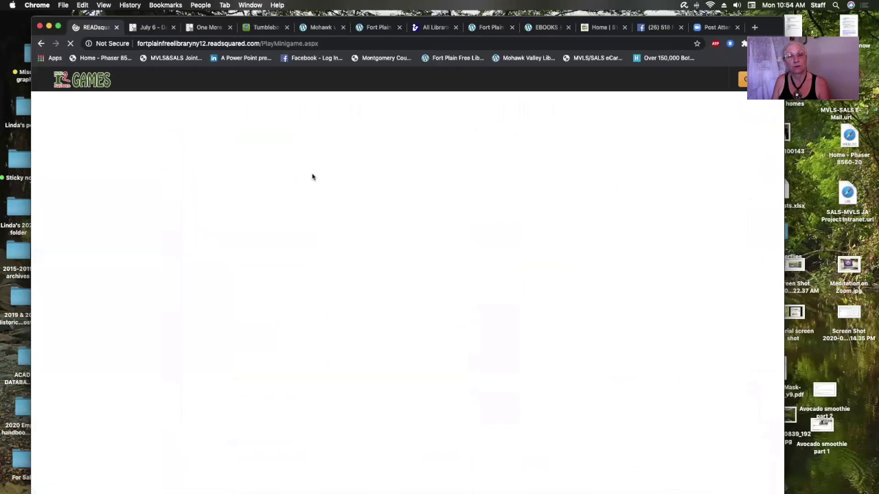
{"action": "left_click", "coordinate": [404, 140]}
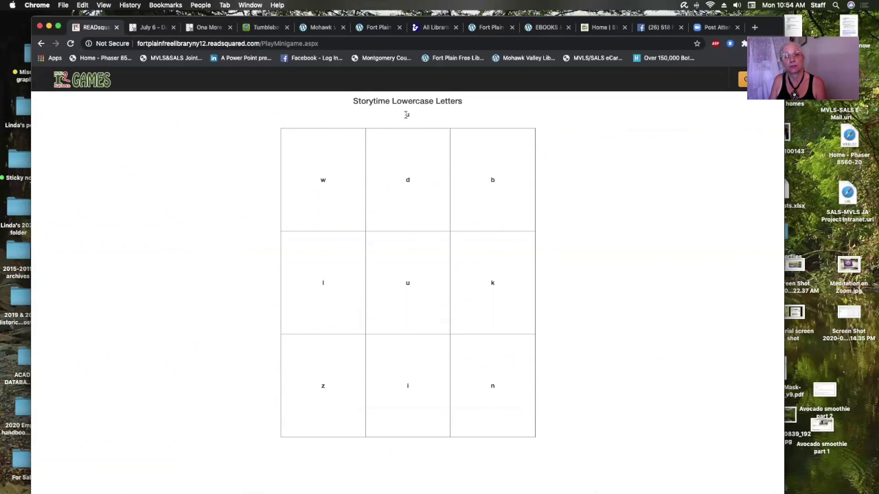
{"action": "left_click", "coordinate": [410, 288]}
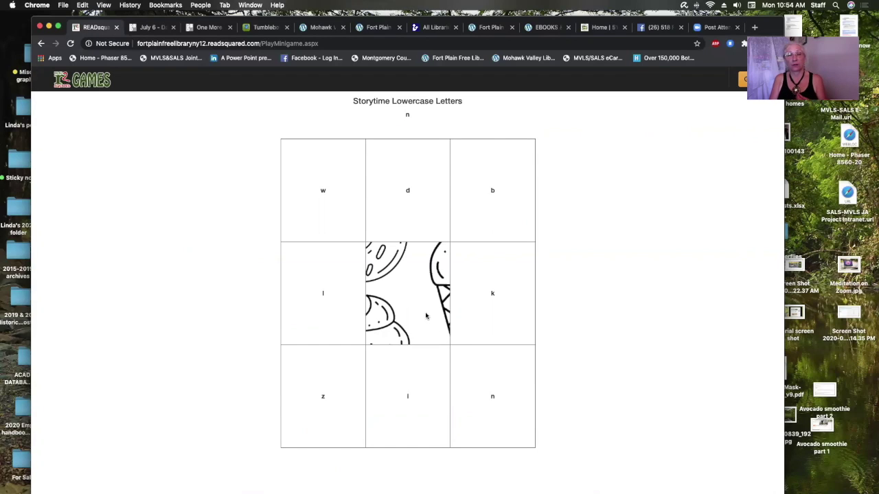
{"action": "left_click", "coordinate": [418, 175]}
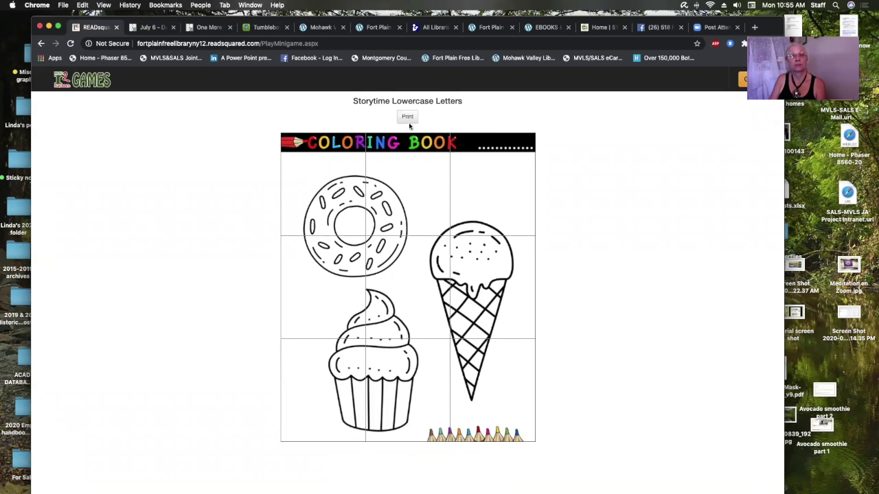
- Leave the letter game and view the badges earned by the toddler family member
{"action": "left_click", "coordinate": [41, 43]}
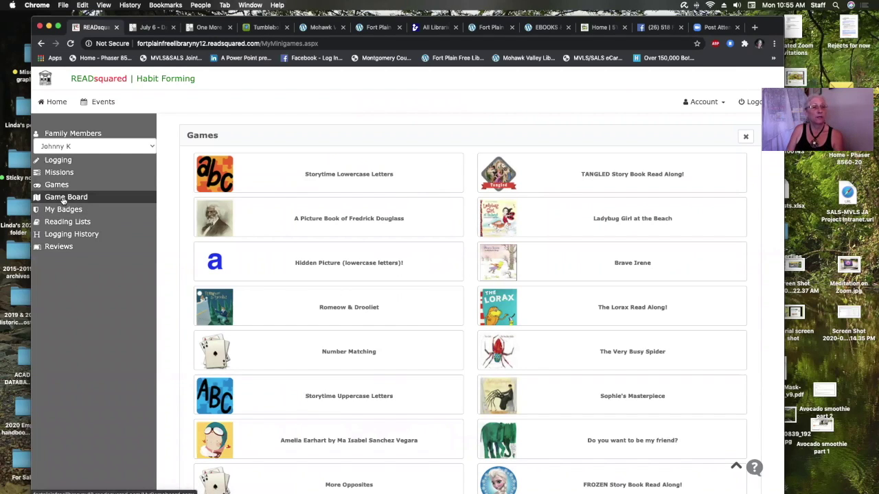
{"action": "left_click", "coordinate": [63, 210]}
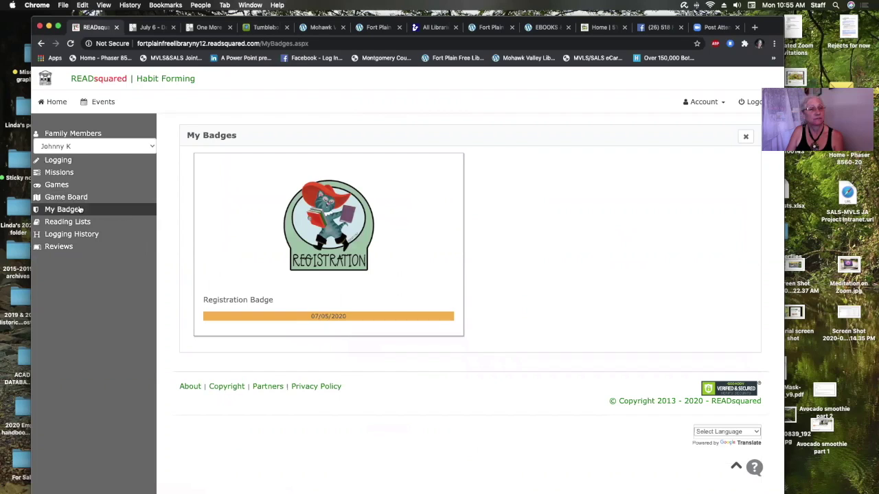
- Browse the books in the "It's a Fantasy" reading list and look up Cinders in the library catalog
{"action": "left_click", "coordinate": [71, 223]}
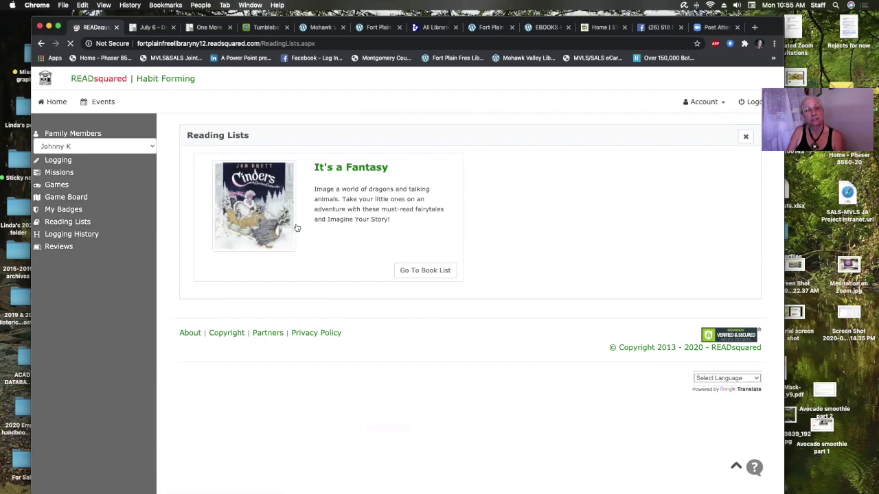
{"action": "left_click", "coordinate": [433, 271]}
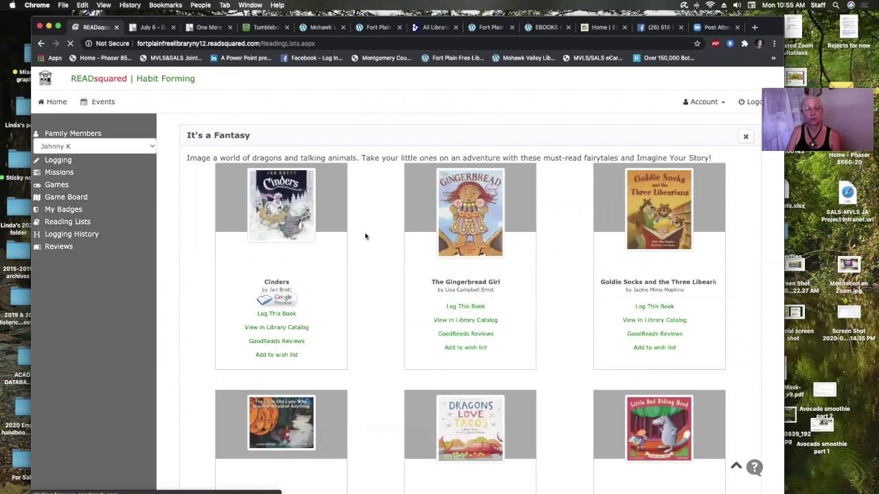
{"action": "scroll", "coordinate": [365, 236], "scroll_direction": "down", "scroll_amount": 3}
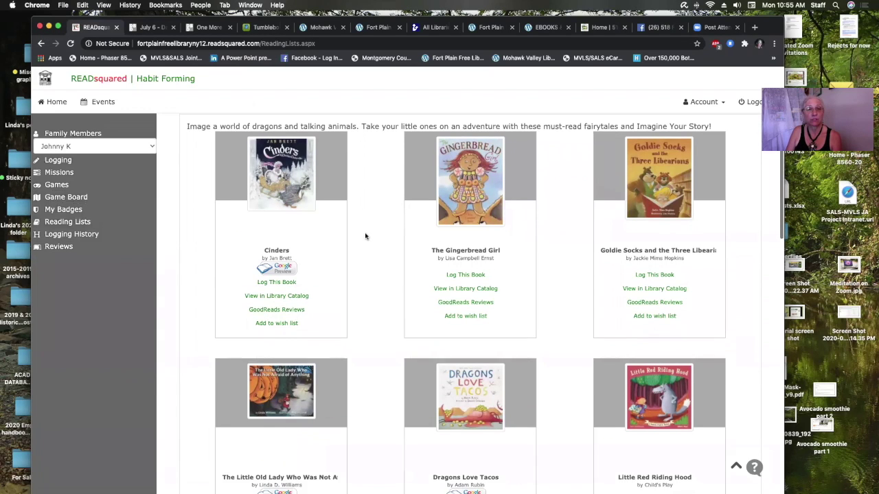
{"action": "scroll", "coordinate": [365, 236], "scroll_direction": "up", "scroll_amount": 3}
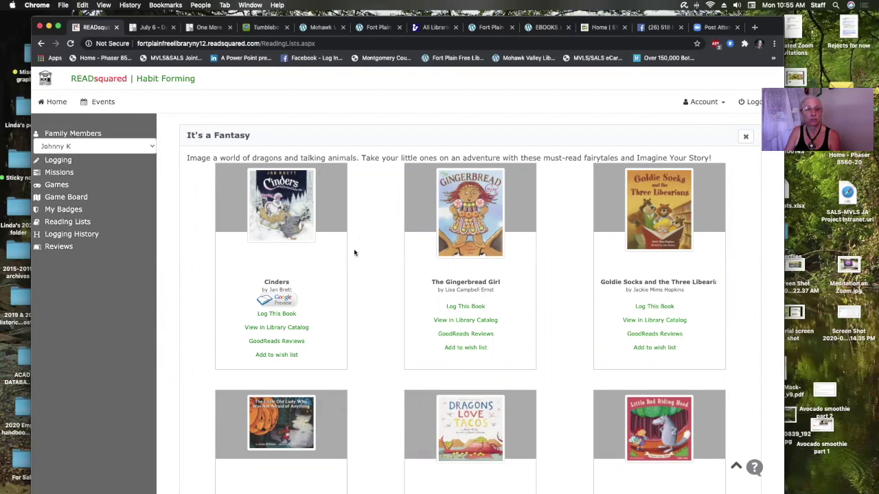
{"action": "left_click", "coordinate": [298, 329]}
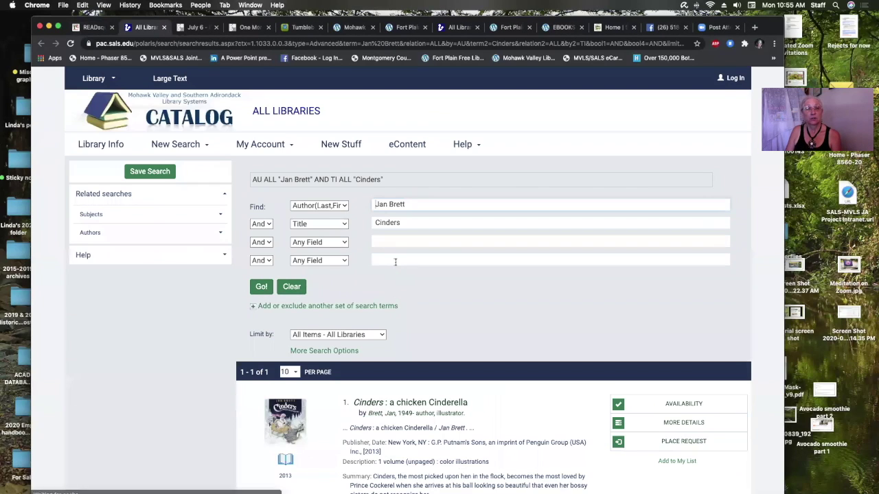
- Check which libraries have Cinders available, view the book's full catalog record, and return to the search results
{"action": "scroll", "coordinate": [452, 312], "scroll_direction": "down", "scroll_amount": 5}
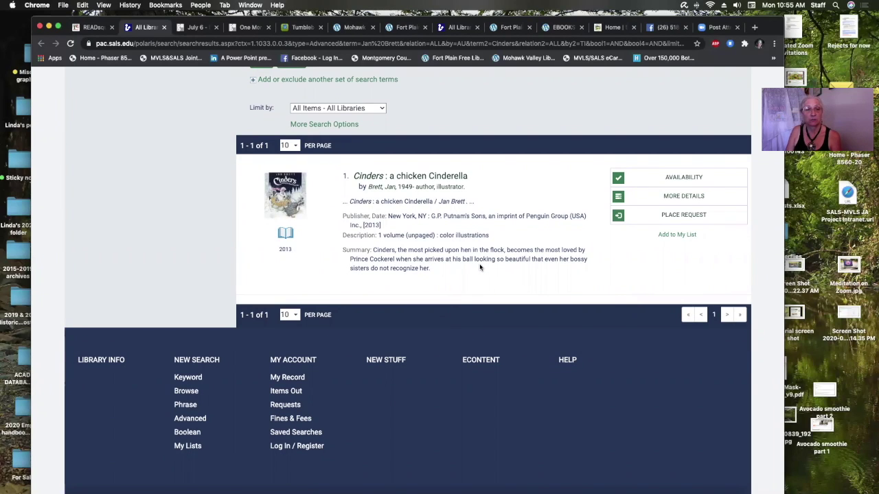
{"action": "scroll", "coordinate": [351, 245], "scroll_direction": "up", "scroll_amount": 3}
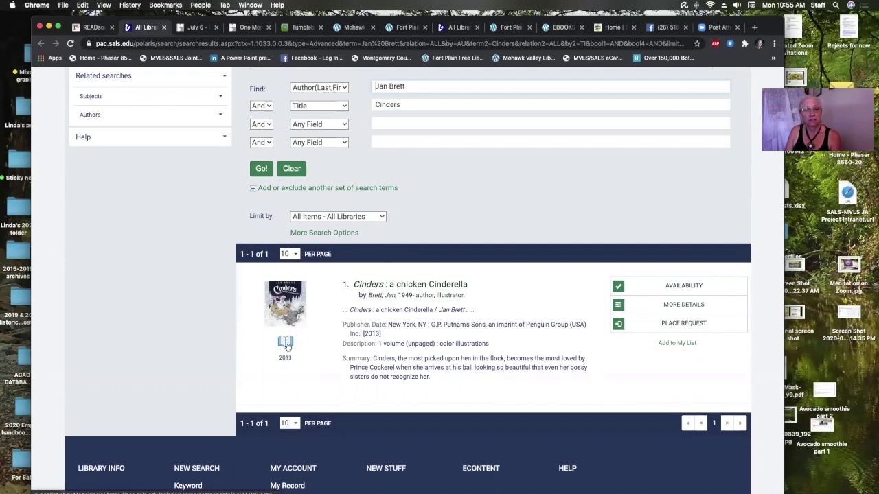
{"action": "left_click", "coordinate": [682, 287]}
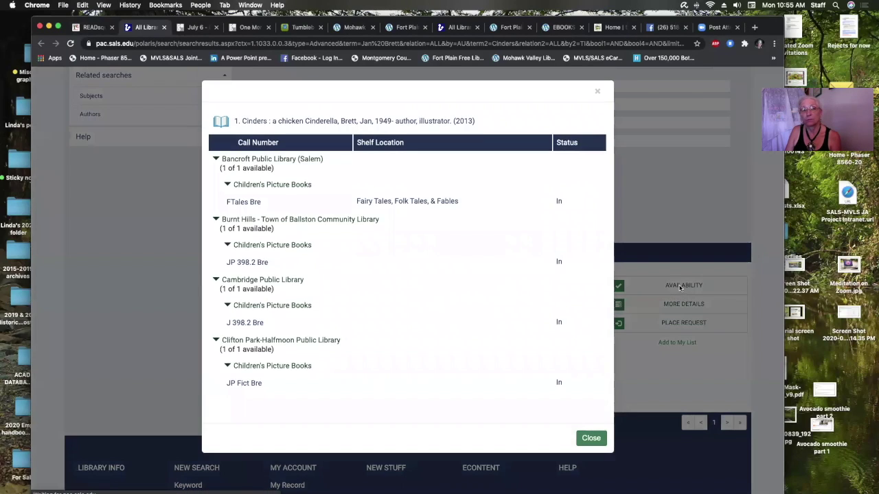
{"action": "scroll", "coordinate": [289, 201], "scroll_direction": "down", "scroll_amount": 15}
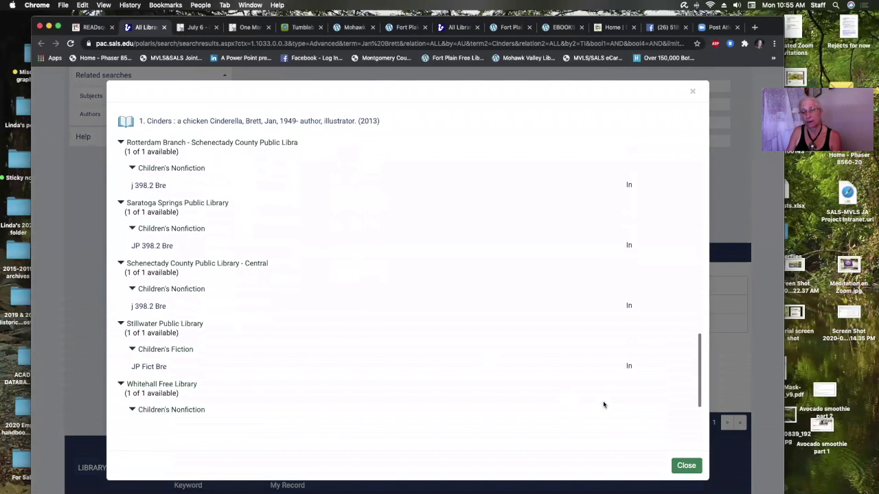
{"action": "left_click", "coordinate": [684, 470]}
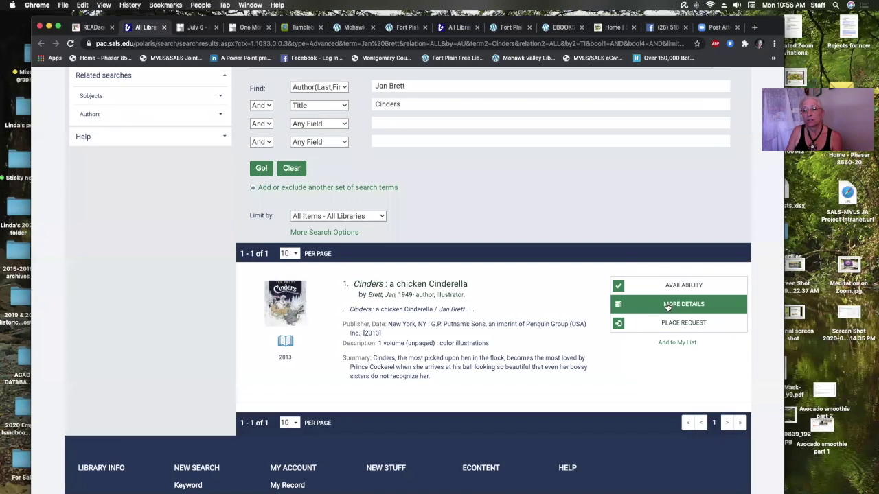
{"action": "left_click", "coordinate": [669, 304]}
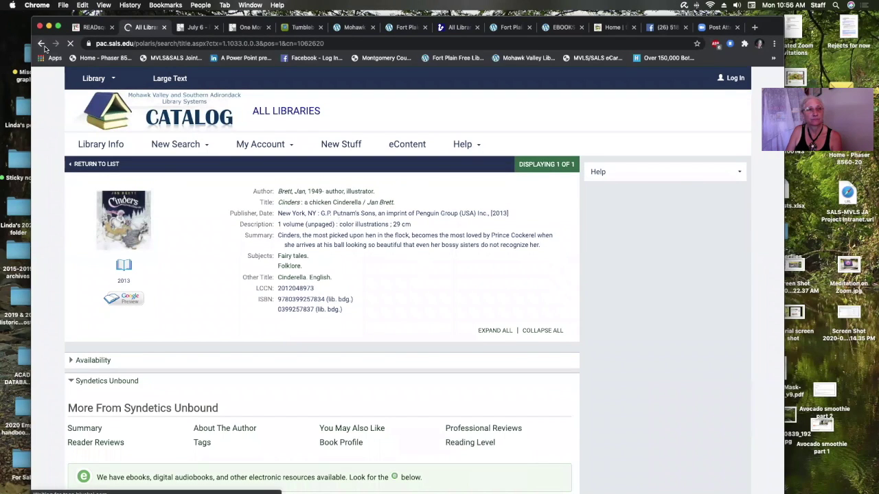
{"action": "left_click", "coordinate": [42, 44]}
- Open the request form for Cinders and cancel it without logging in
{"action": "scroll", "coordinate": [533, 308], "scroll_direction": "down", "scroll_amount": 5}
{"action": "left_click", "coordinate": [679, 284]}
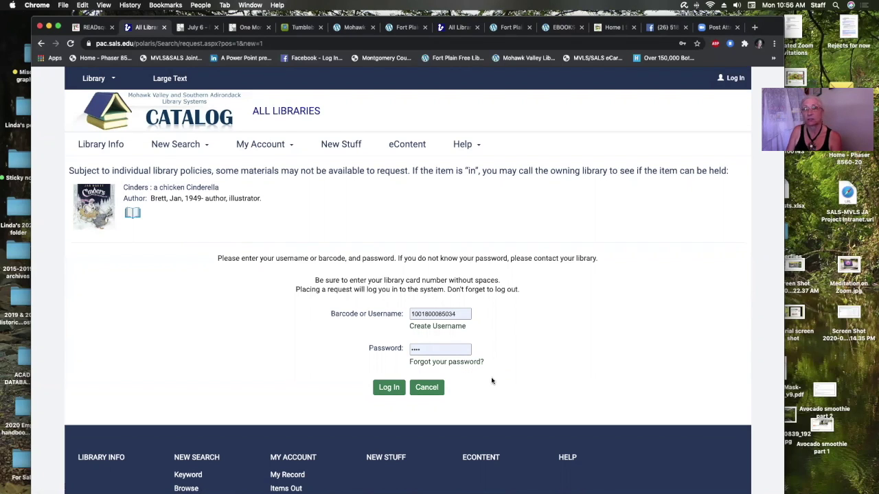
{"action": "left_click", "coordinate": [427, 388]}
{"action": "scroll", "coordinate": [452, 223], "scroll_direction": "up", "scroll_amount": 5}
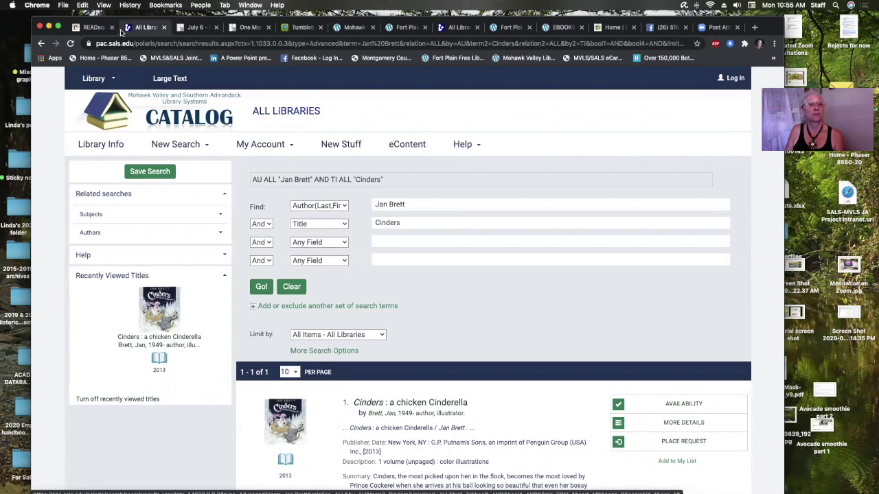
- Return to the toddler's READsquared dashboard and view the types of reading that can be logged, without logging anything
{"action": "left_click", "coordinate": [93, 28]}
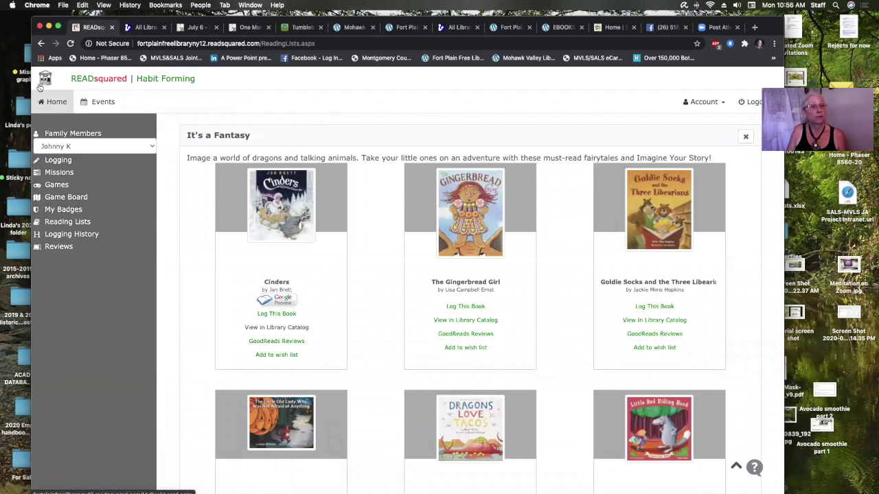
{"action": "left_click", "coordinate": [55, 103]}
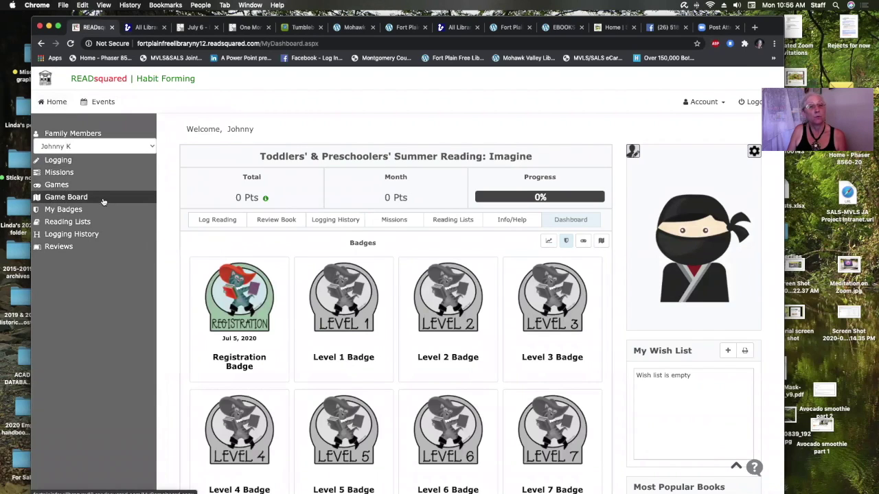
{"action": "left_click", "coordinate": [65, 162]}
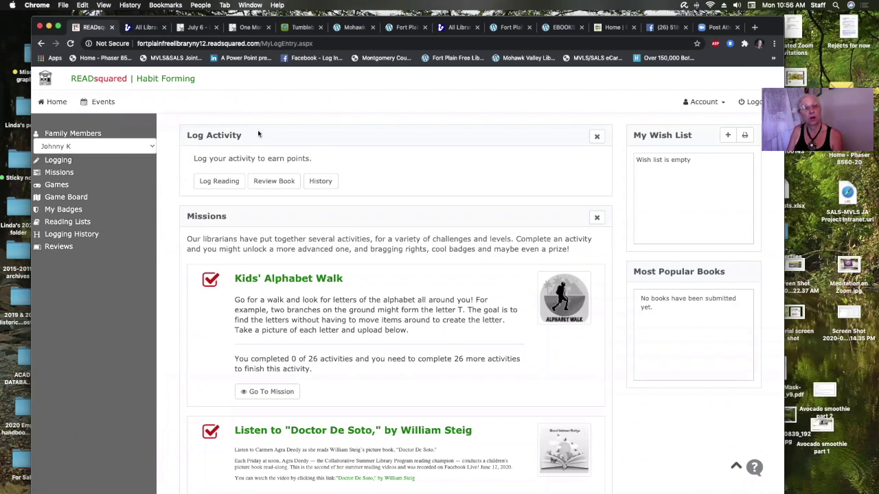
{"action": "left_click", "coordinate": [213, 181]}
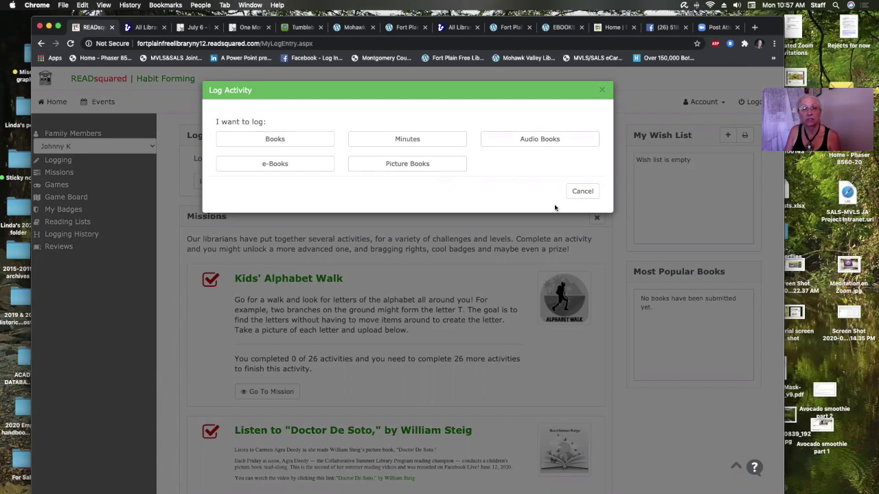
{"action": "left_click", "coordinate": [584, 192]}
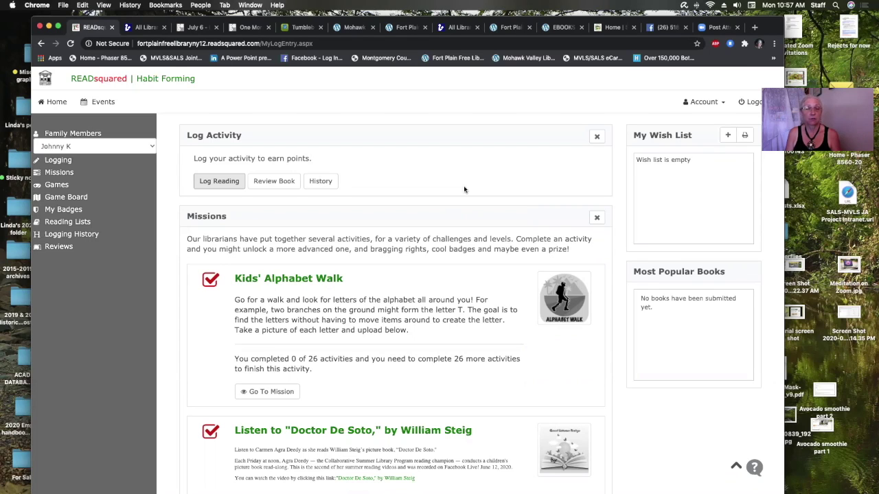
- View the toddler's logging history and open the book reviews search page
{"action": "left_click", "coordinate": [320, 181]}
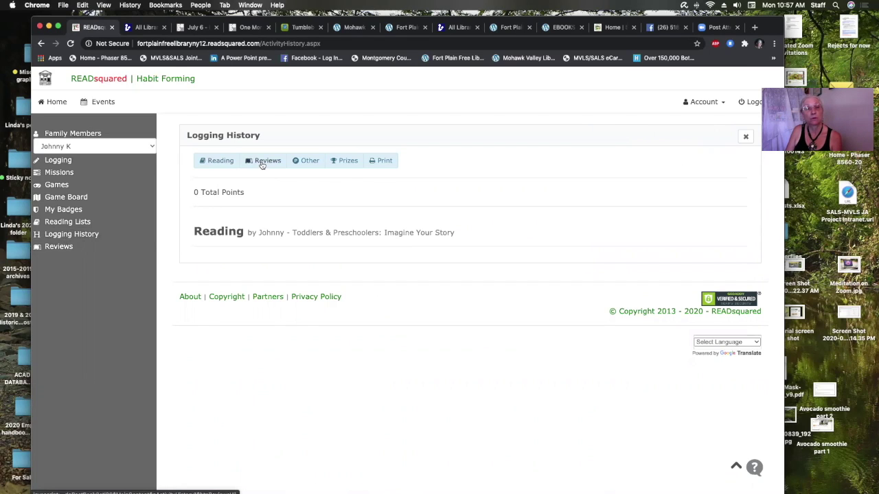
{"action": "left_click", "coordinate": [70, 247]}
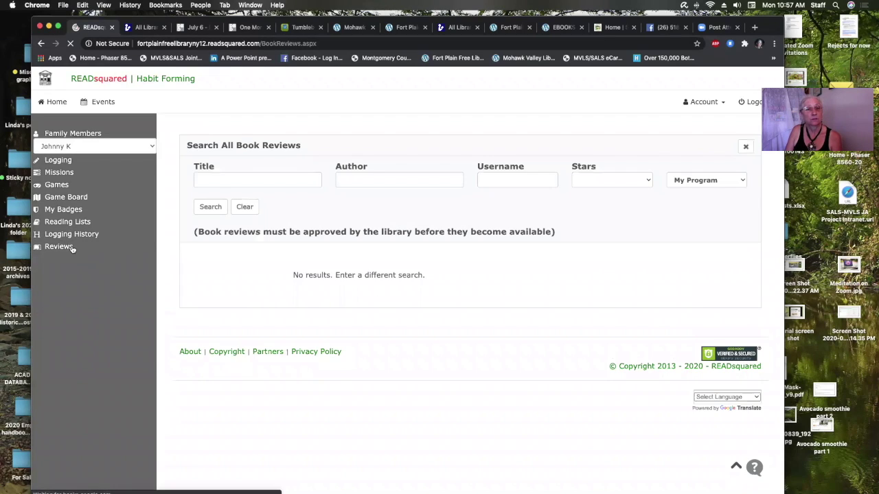